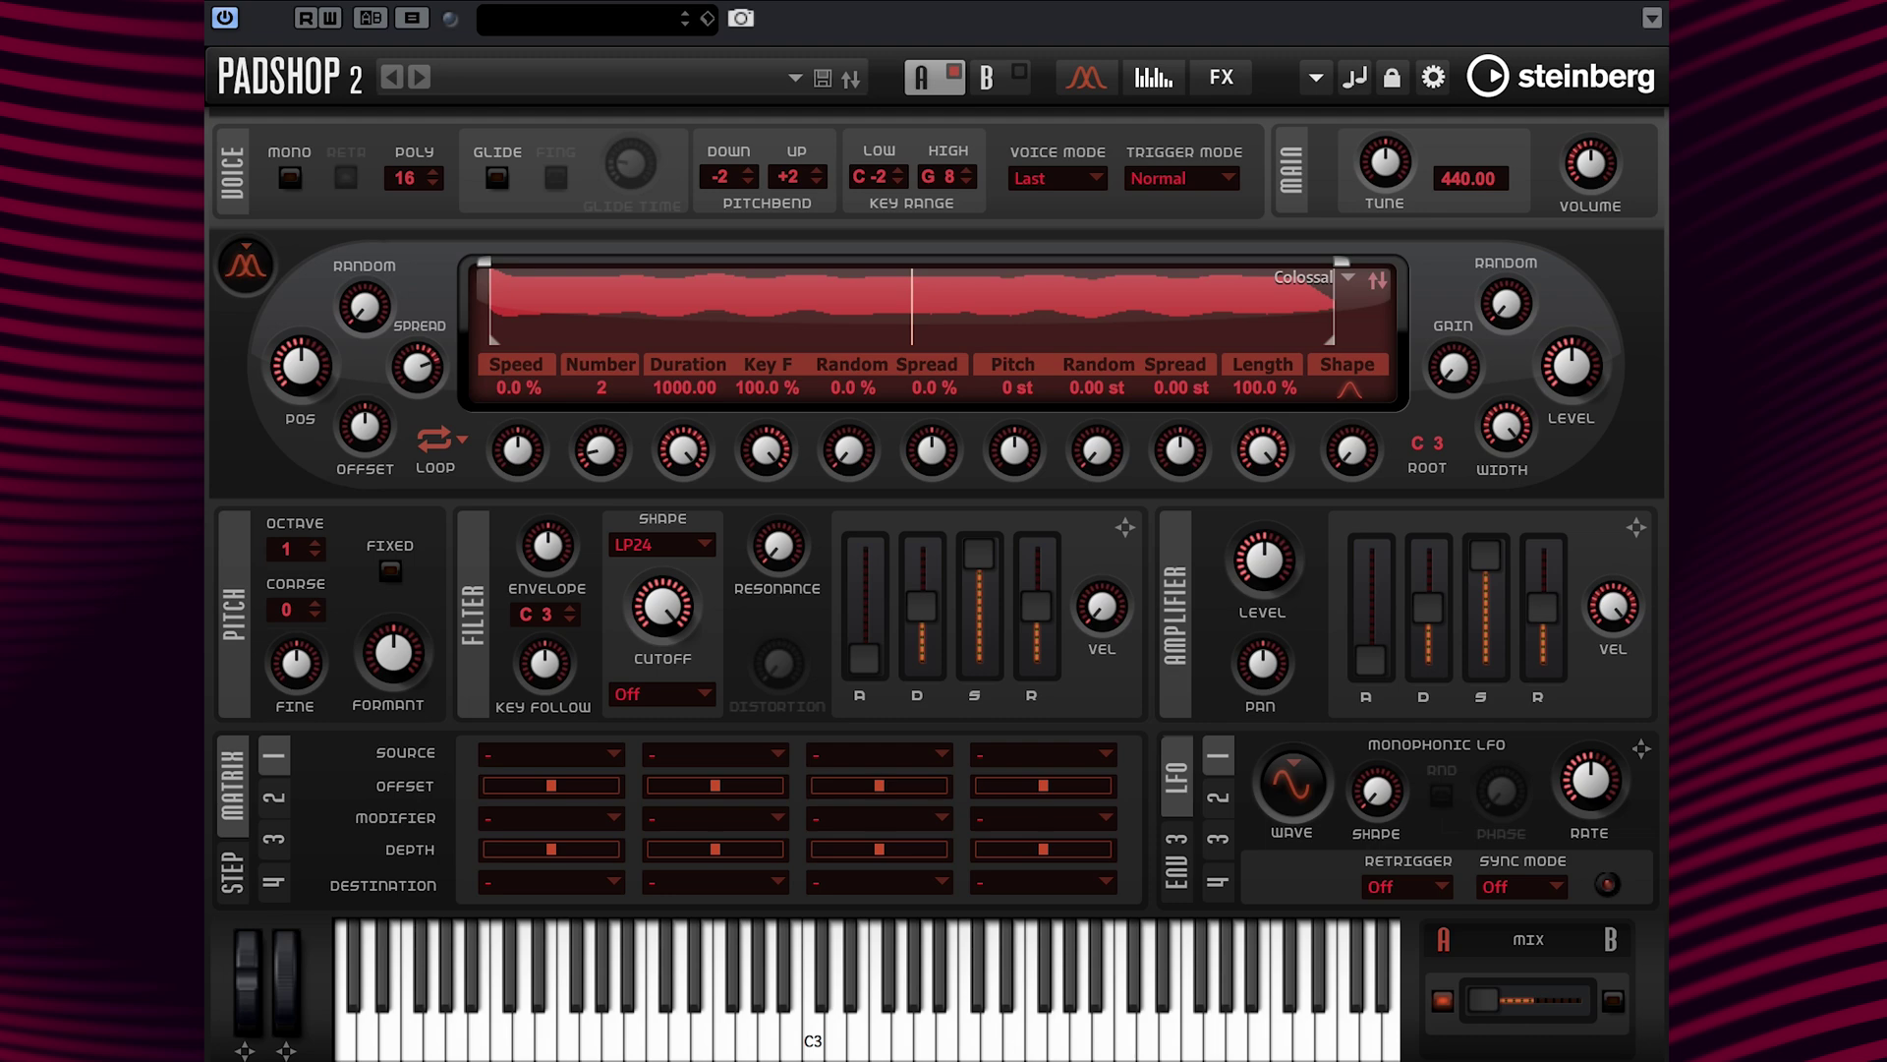
Step: Switch layer A's view from the synth controls to its arpeggiator page
click(1155, 80)
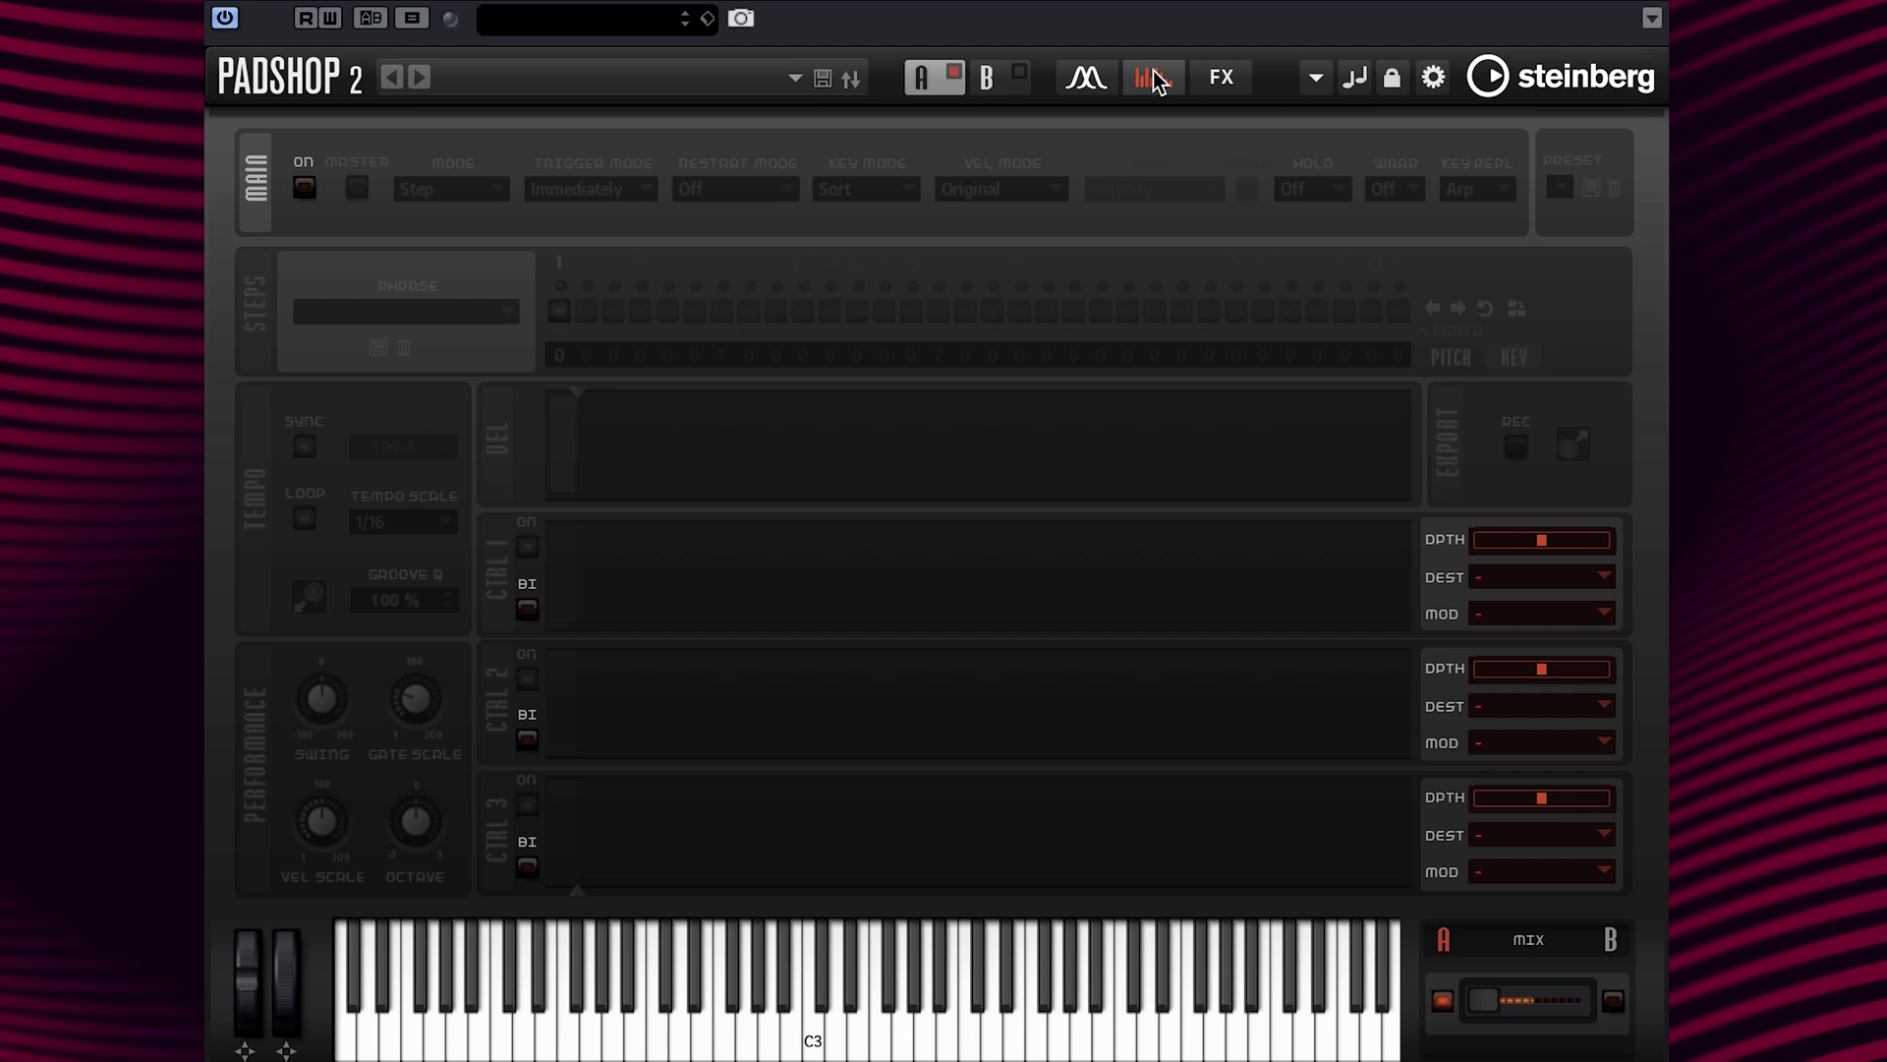
Step: Turn the arpeggiator on and extend its sequence to 8 steps
click(304, 187)
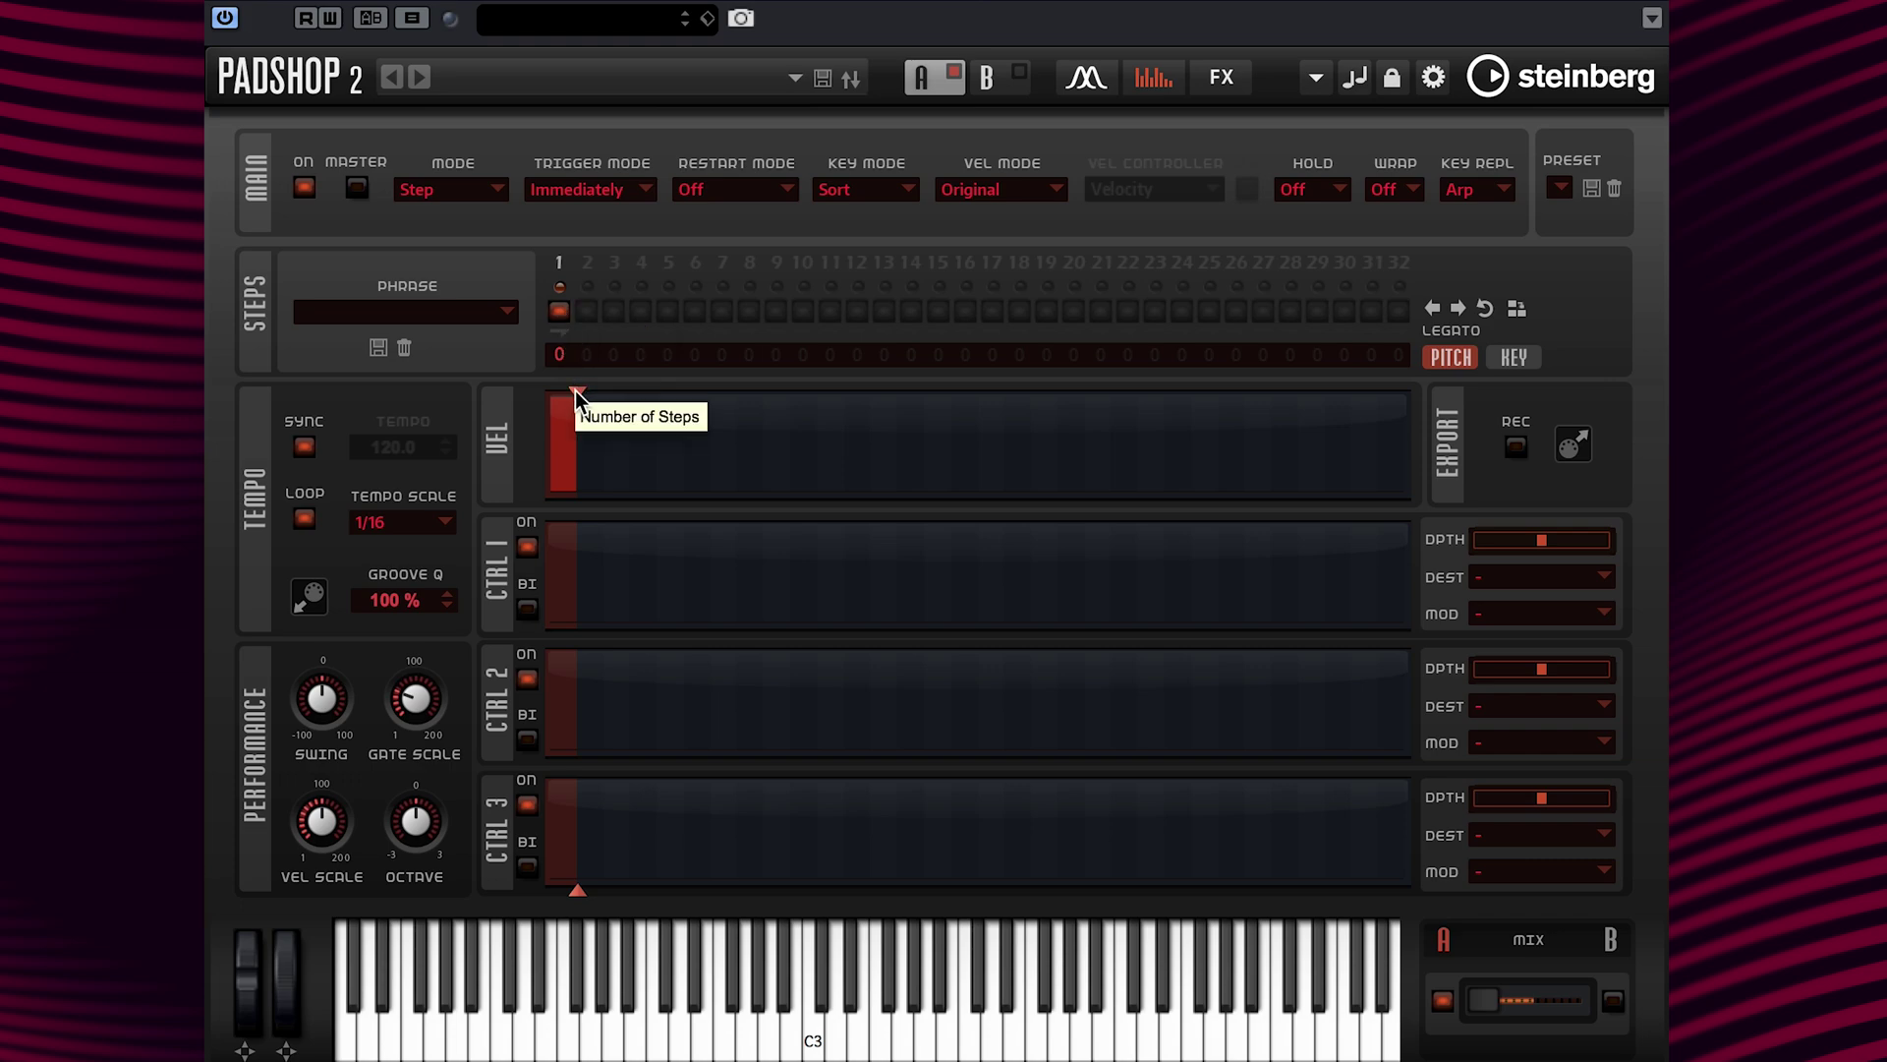
drag(576, 392, 763, 391)
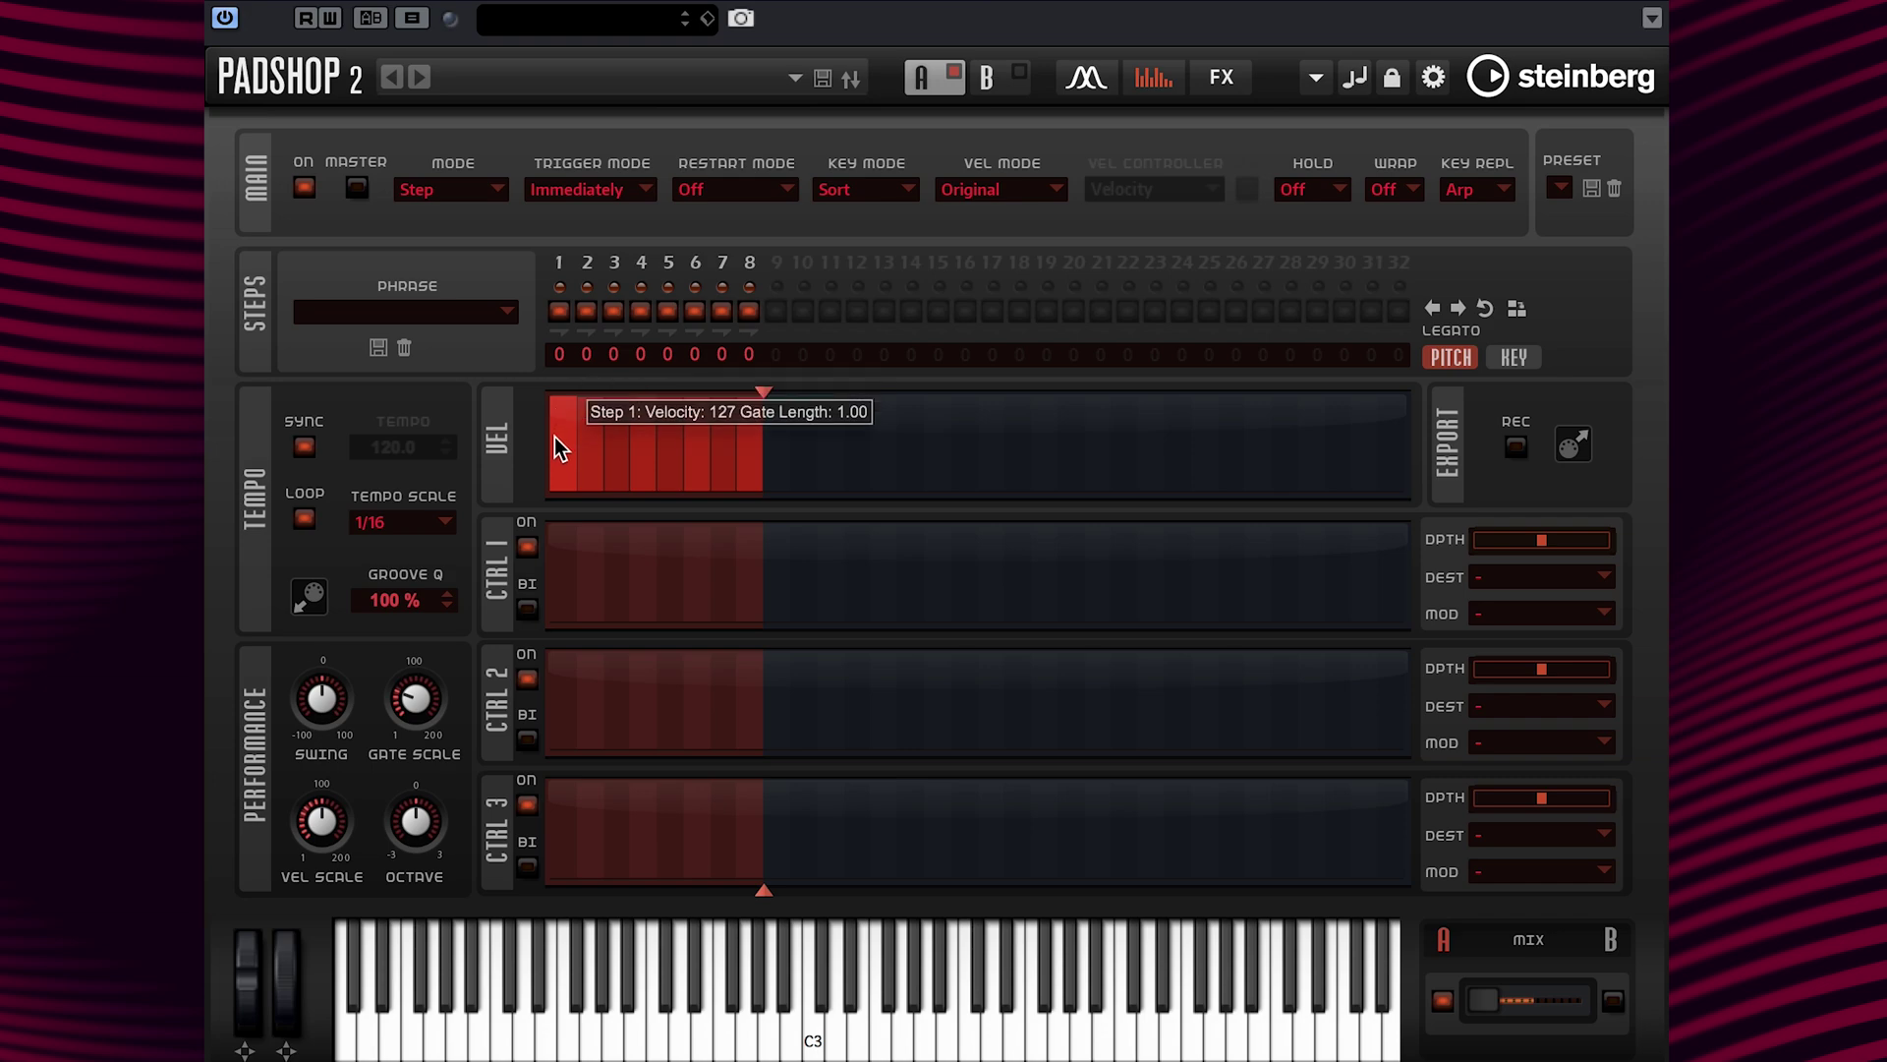
Step: Try rising and falling velocity ramps, then reset all velocity steps to full
drag(557, 478, 741, 395)
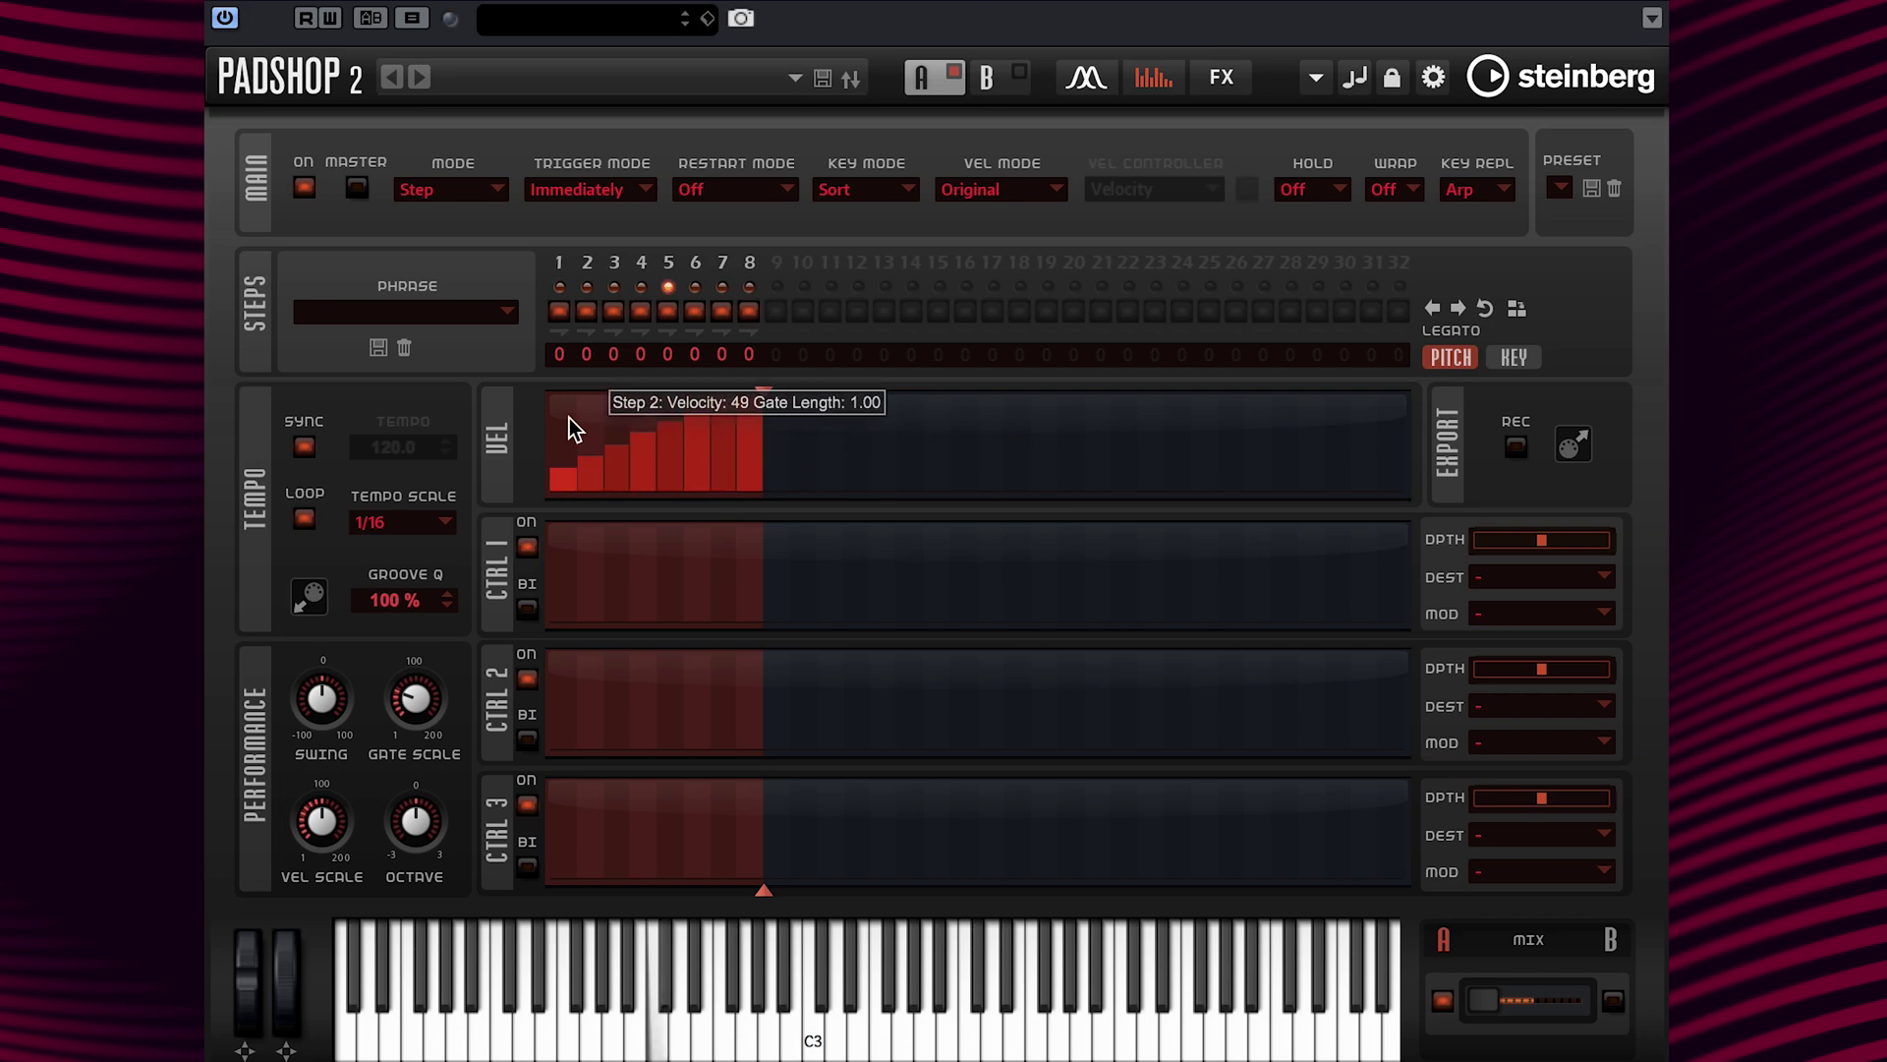
drag(556, 398, 746, 479)
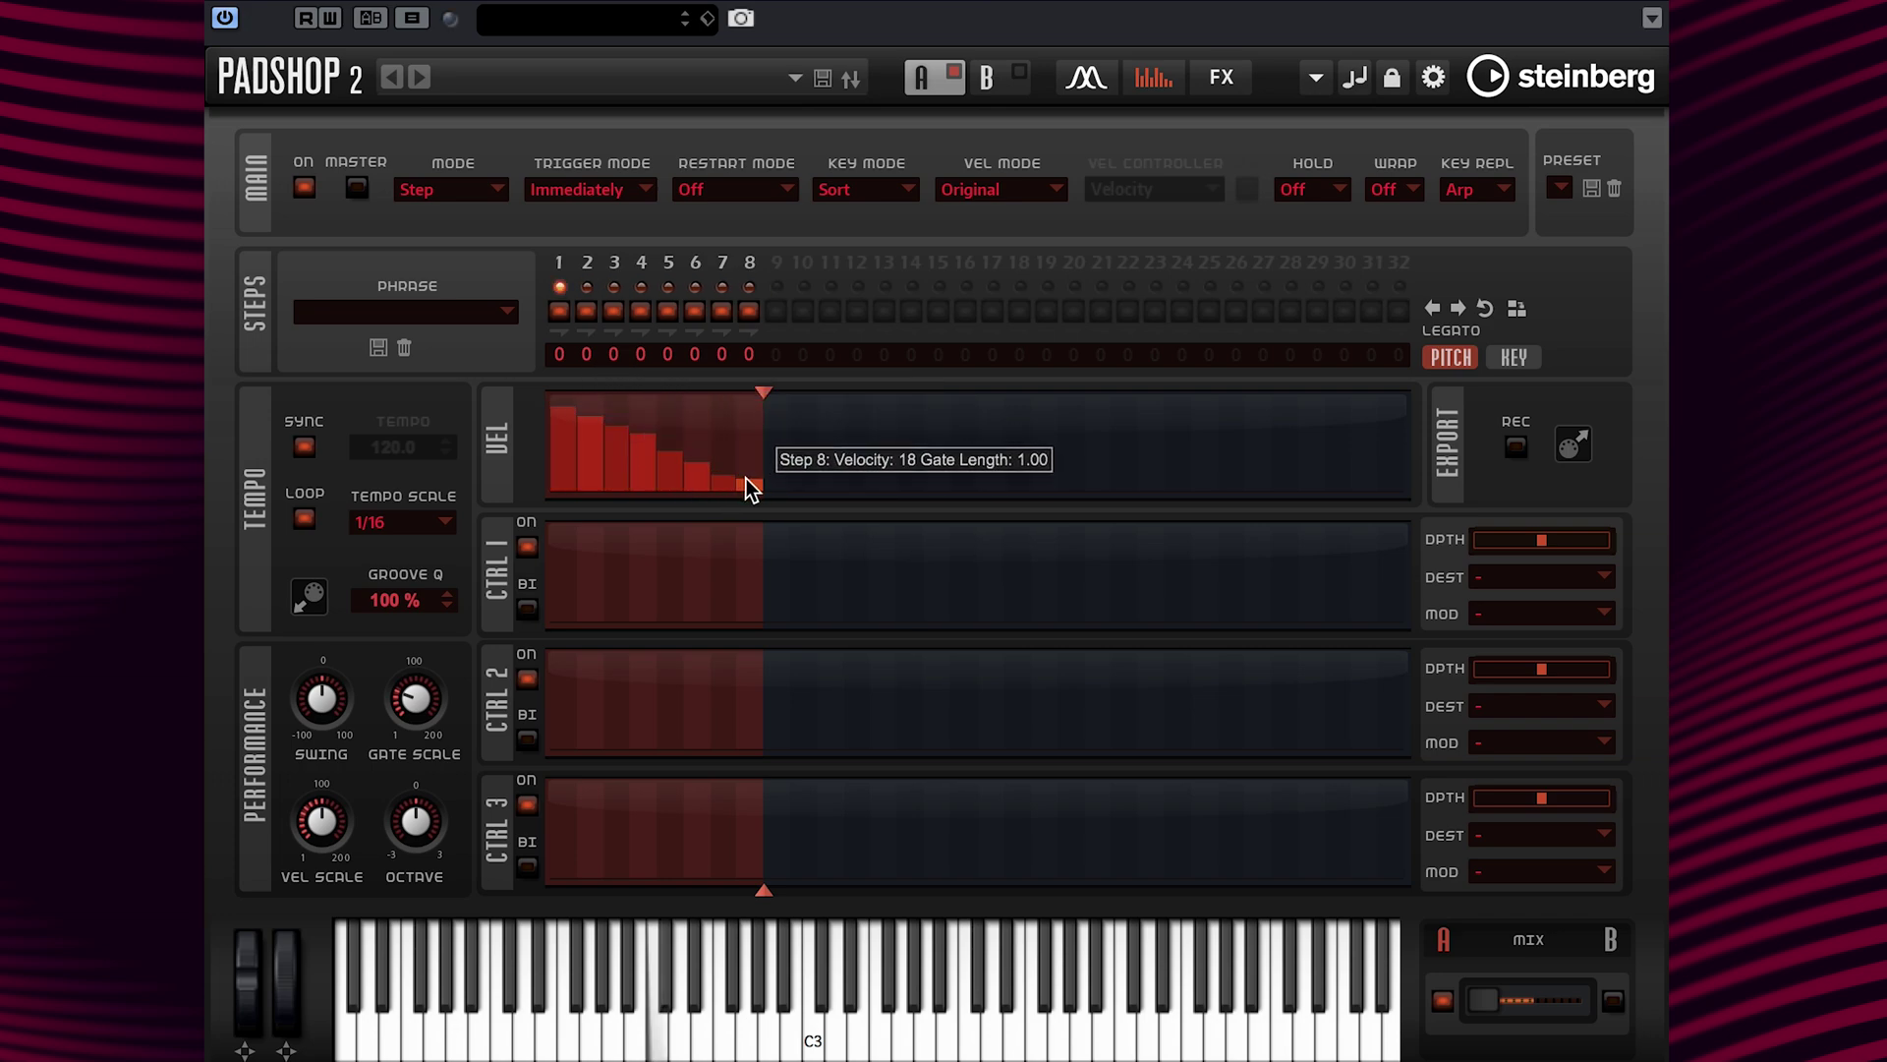
right_click(617, 459)
click(676, 499)
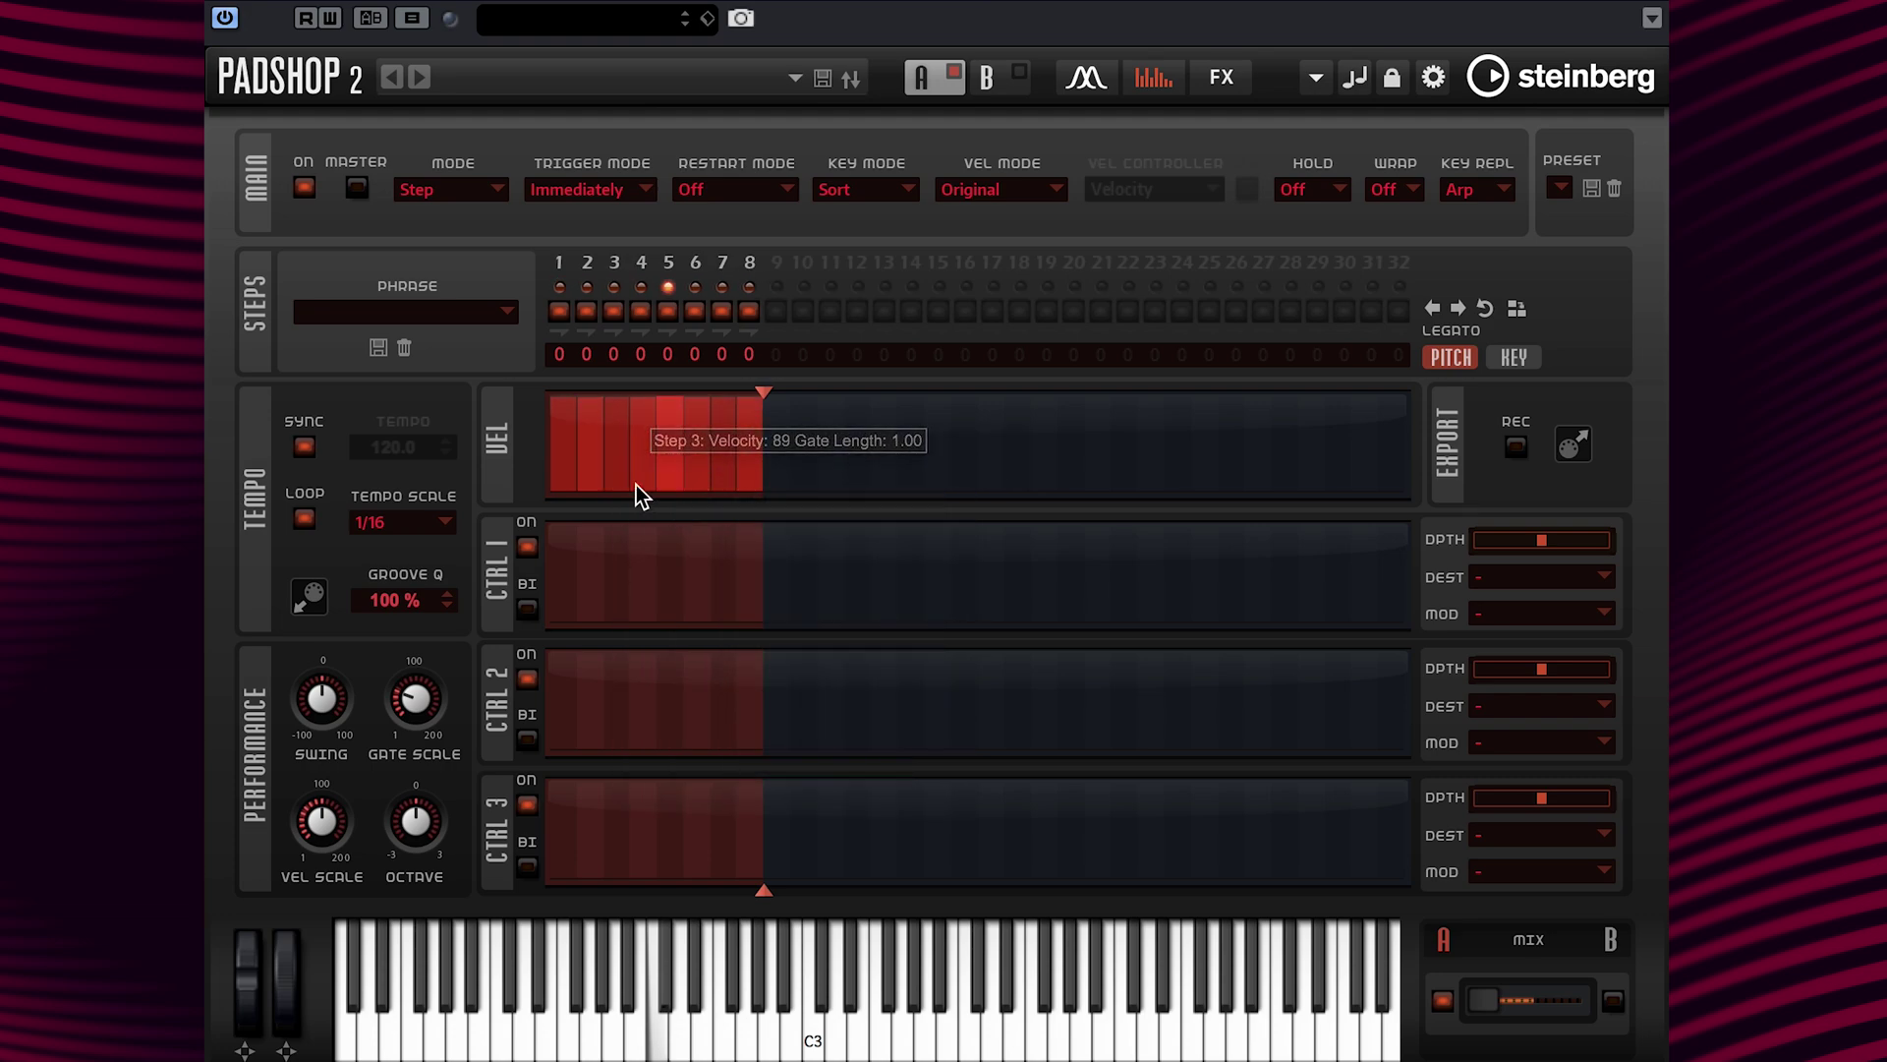
Step: Lower steps 2–3, raise step 4 near full and step 6 to about 90 velocity
mouse_move(575, 431)
mouse_down()
mouse_move(704, 441)
mouse_move(747, 421)
mouse_move(752, 440)
mouse_up()
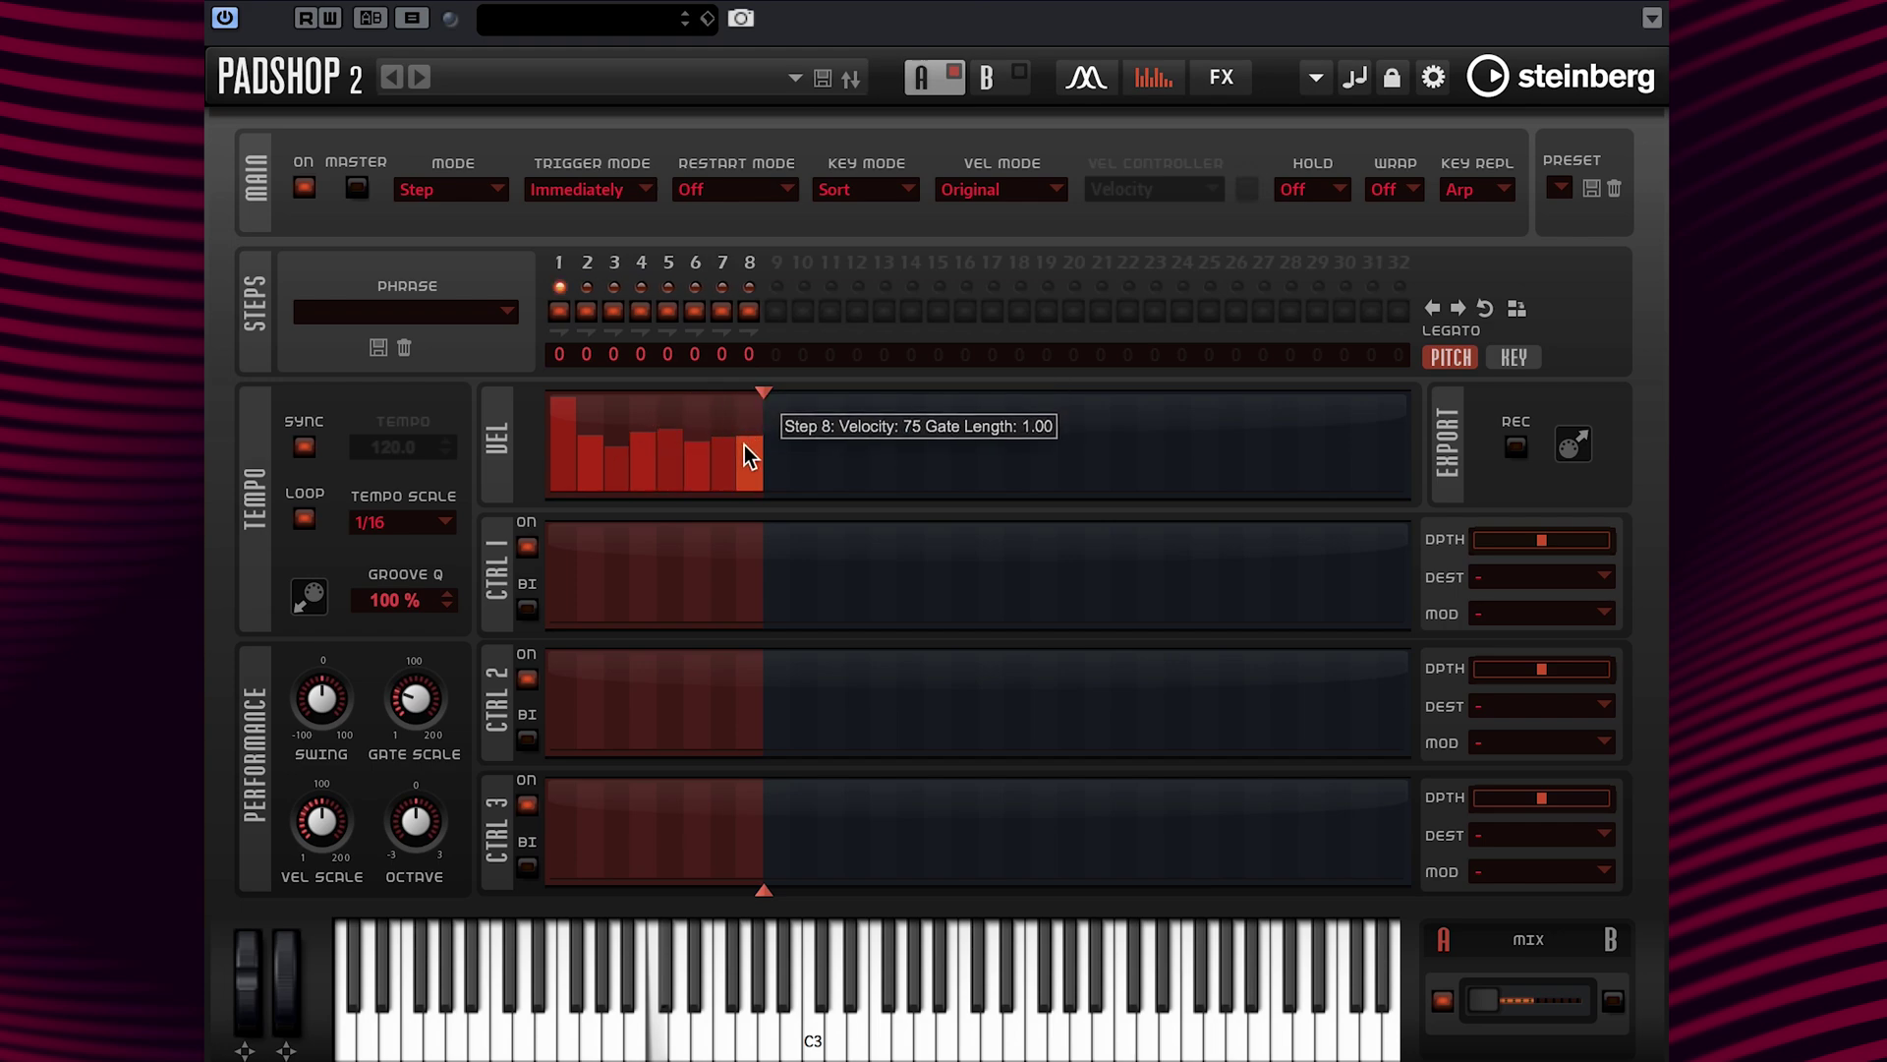
click(643, 402)
click(700, 421)
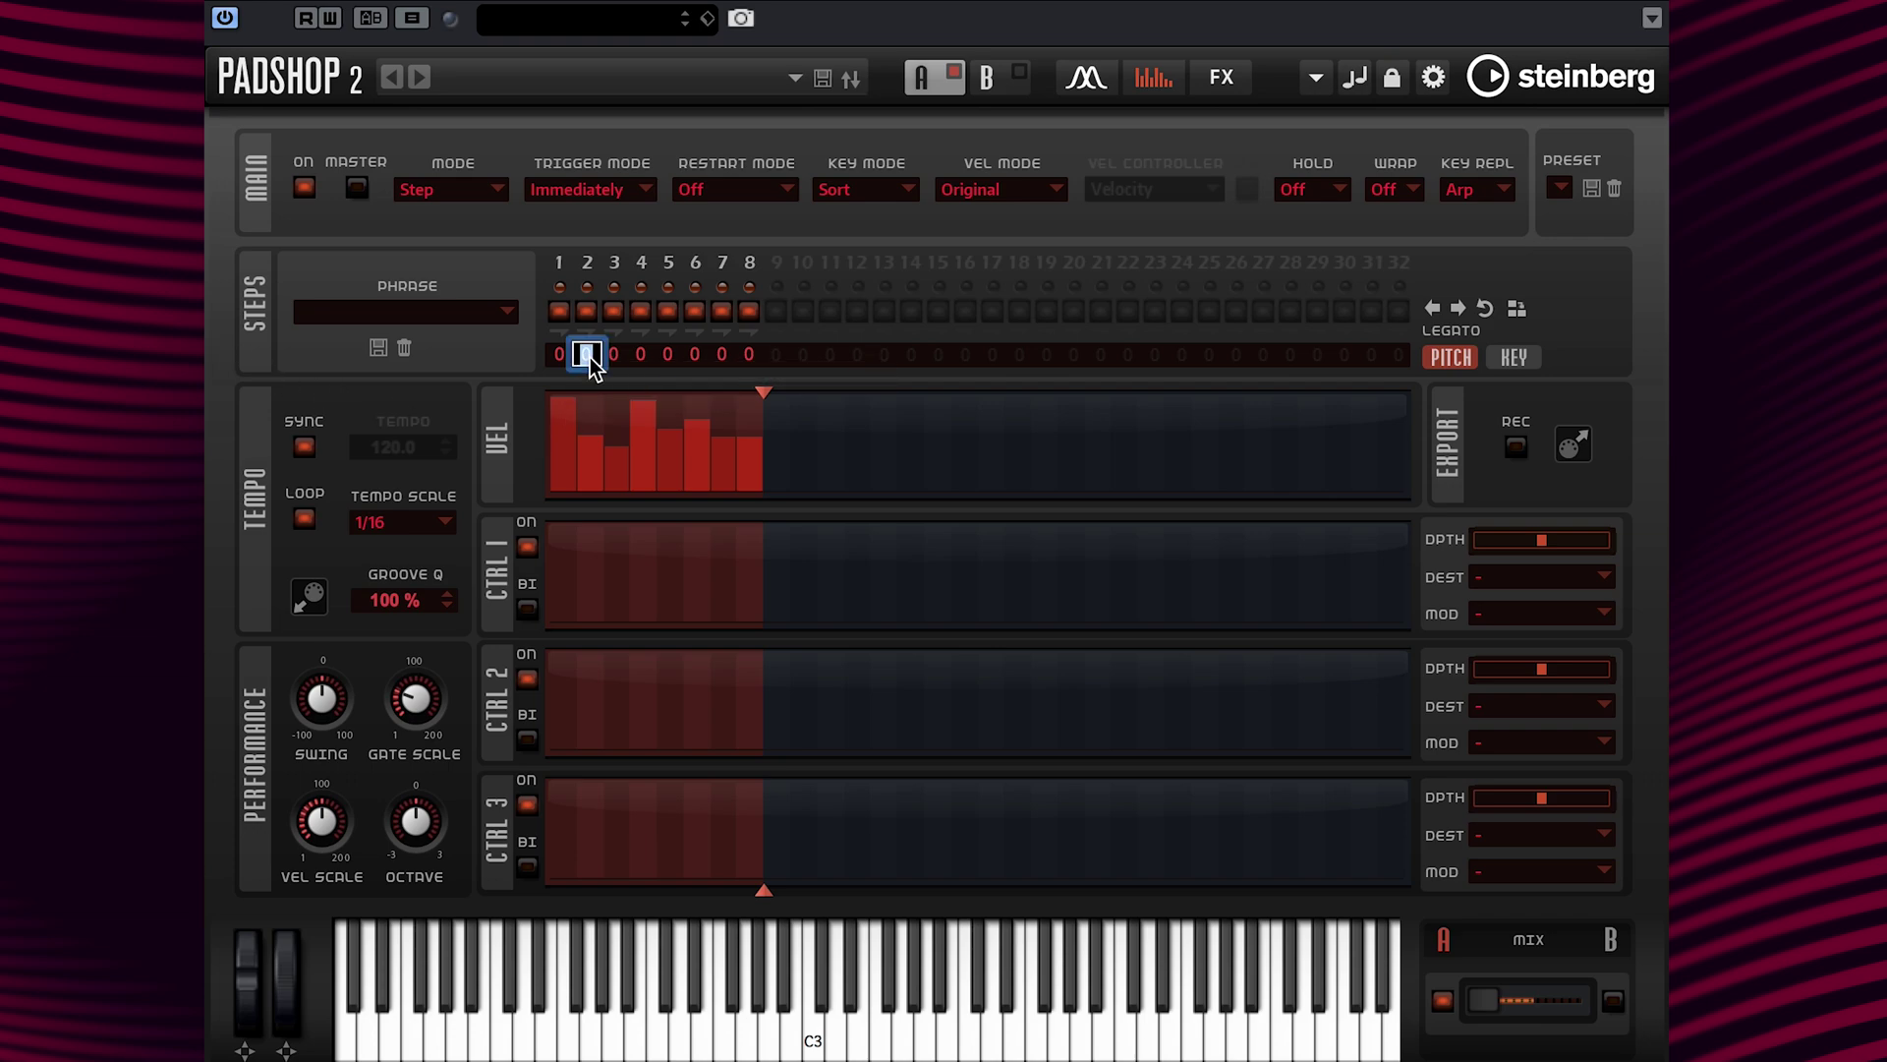
Step: Give steps 2, 4, 6 and 8 pitch offsets of 7, 8, 10 and 12 semitones
text(7)
key(Return)
double_click(643, 356)
double_click(693, 355)
text(10)
key(Return)
double_click(750, 356)
text(12)
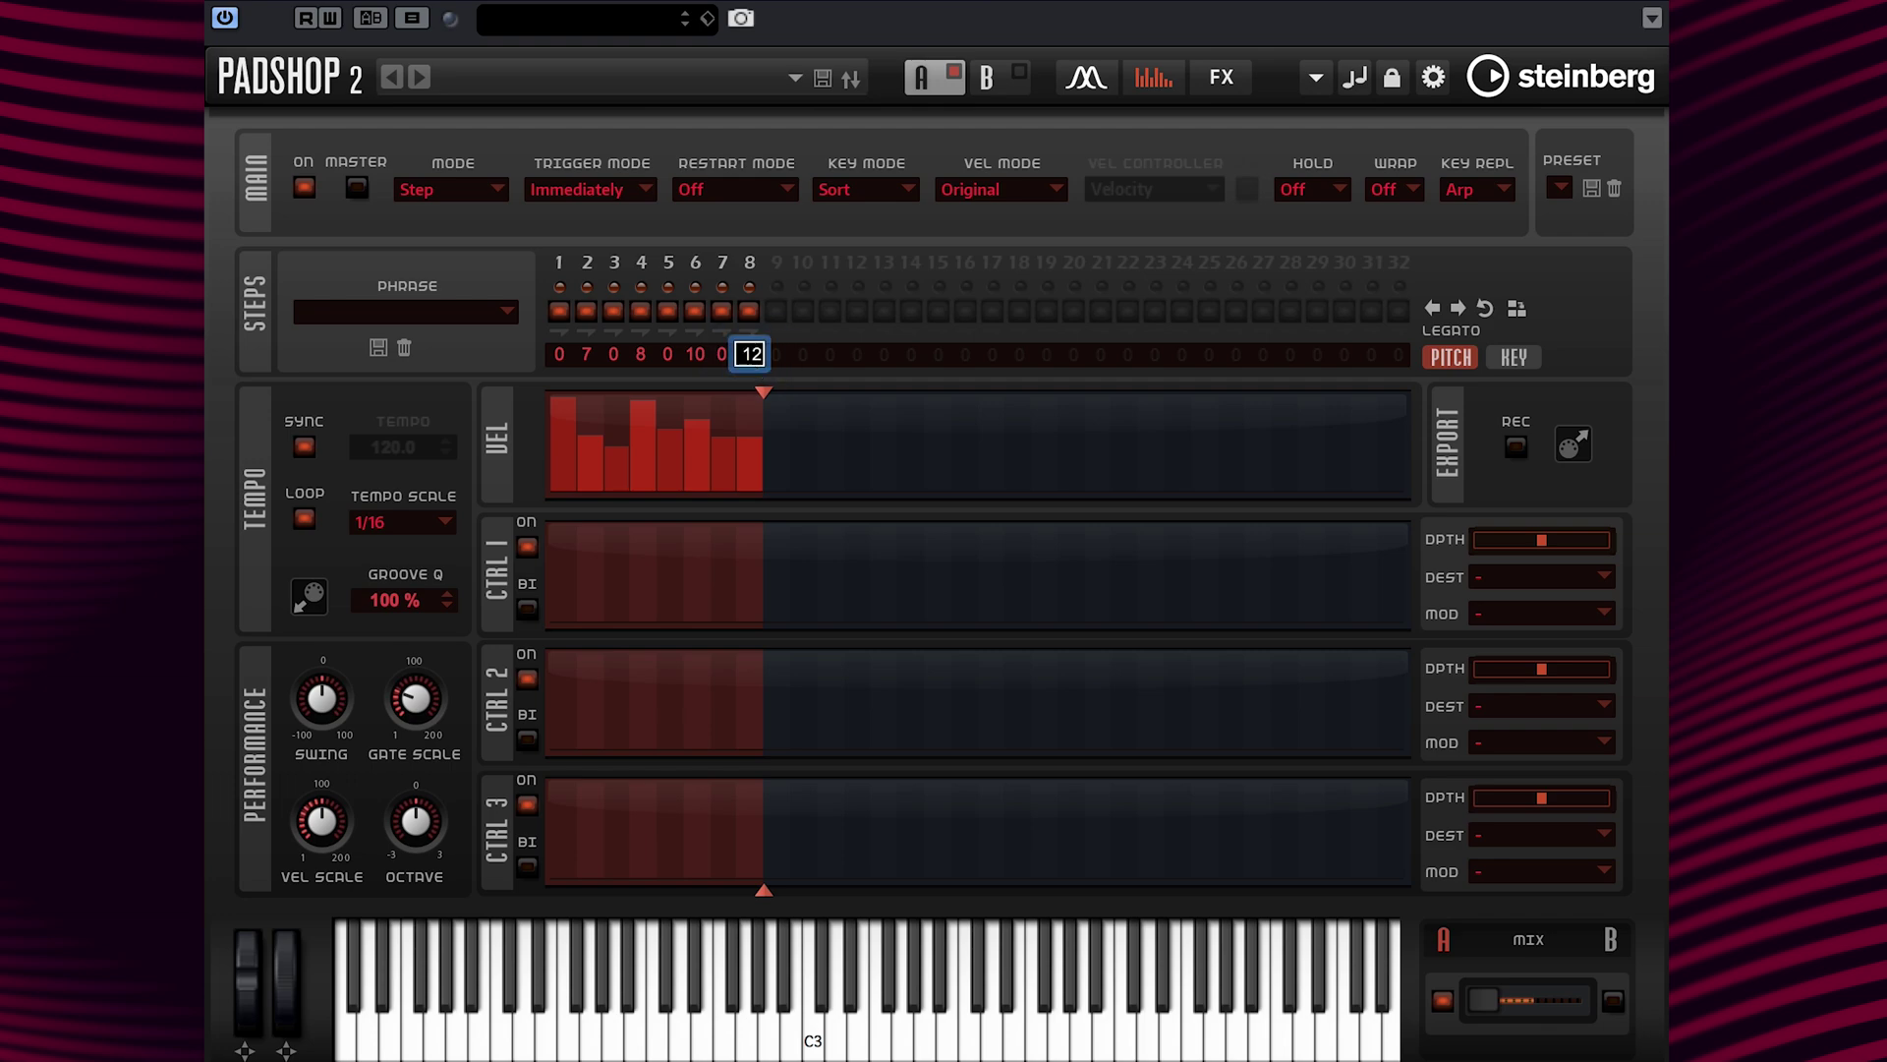
key(Return)
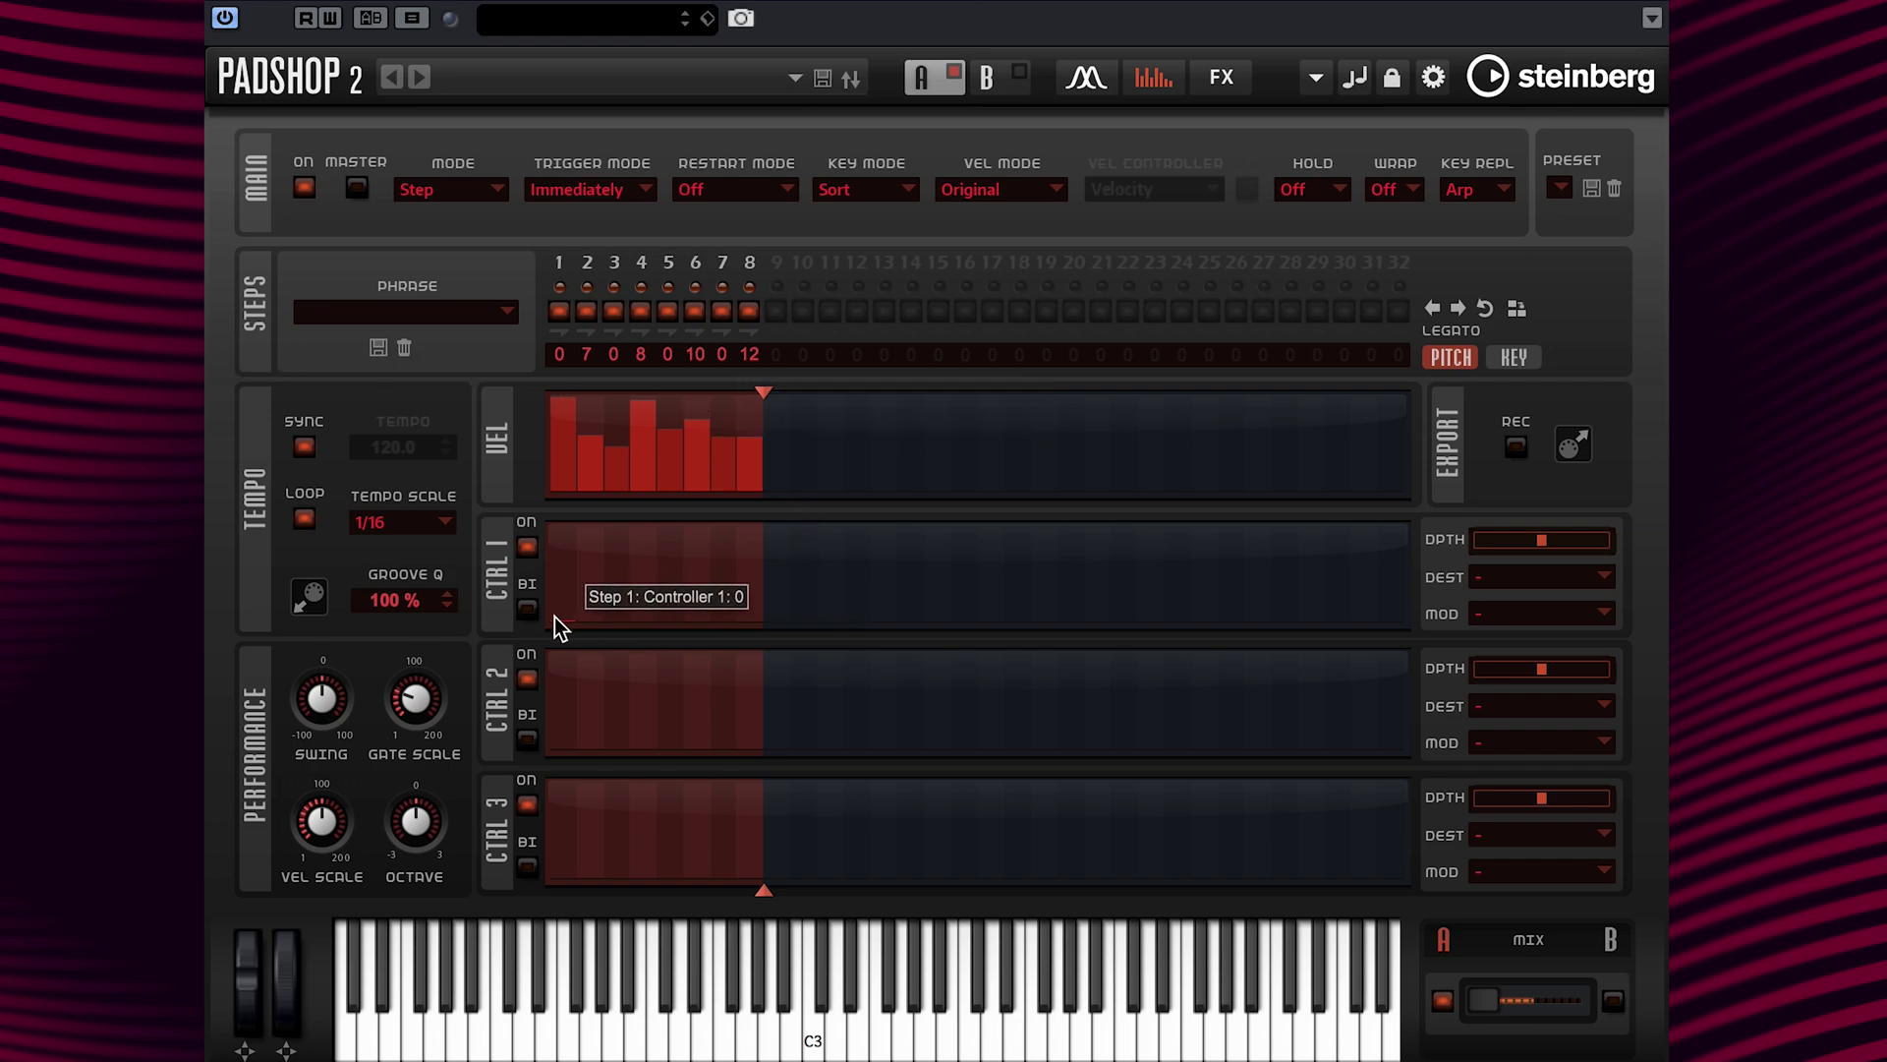
Step: Draw a rising controller lane 1 ramp, step 1 at full, routed to Cutoff at depth -32.5
drag(554, 616, 745, 521)
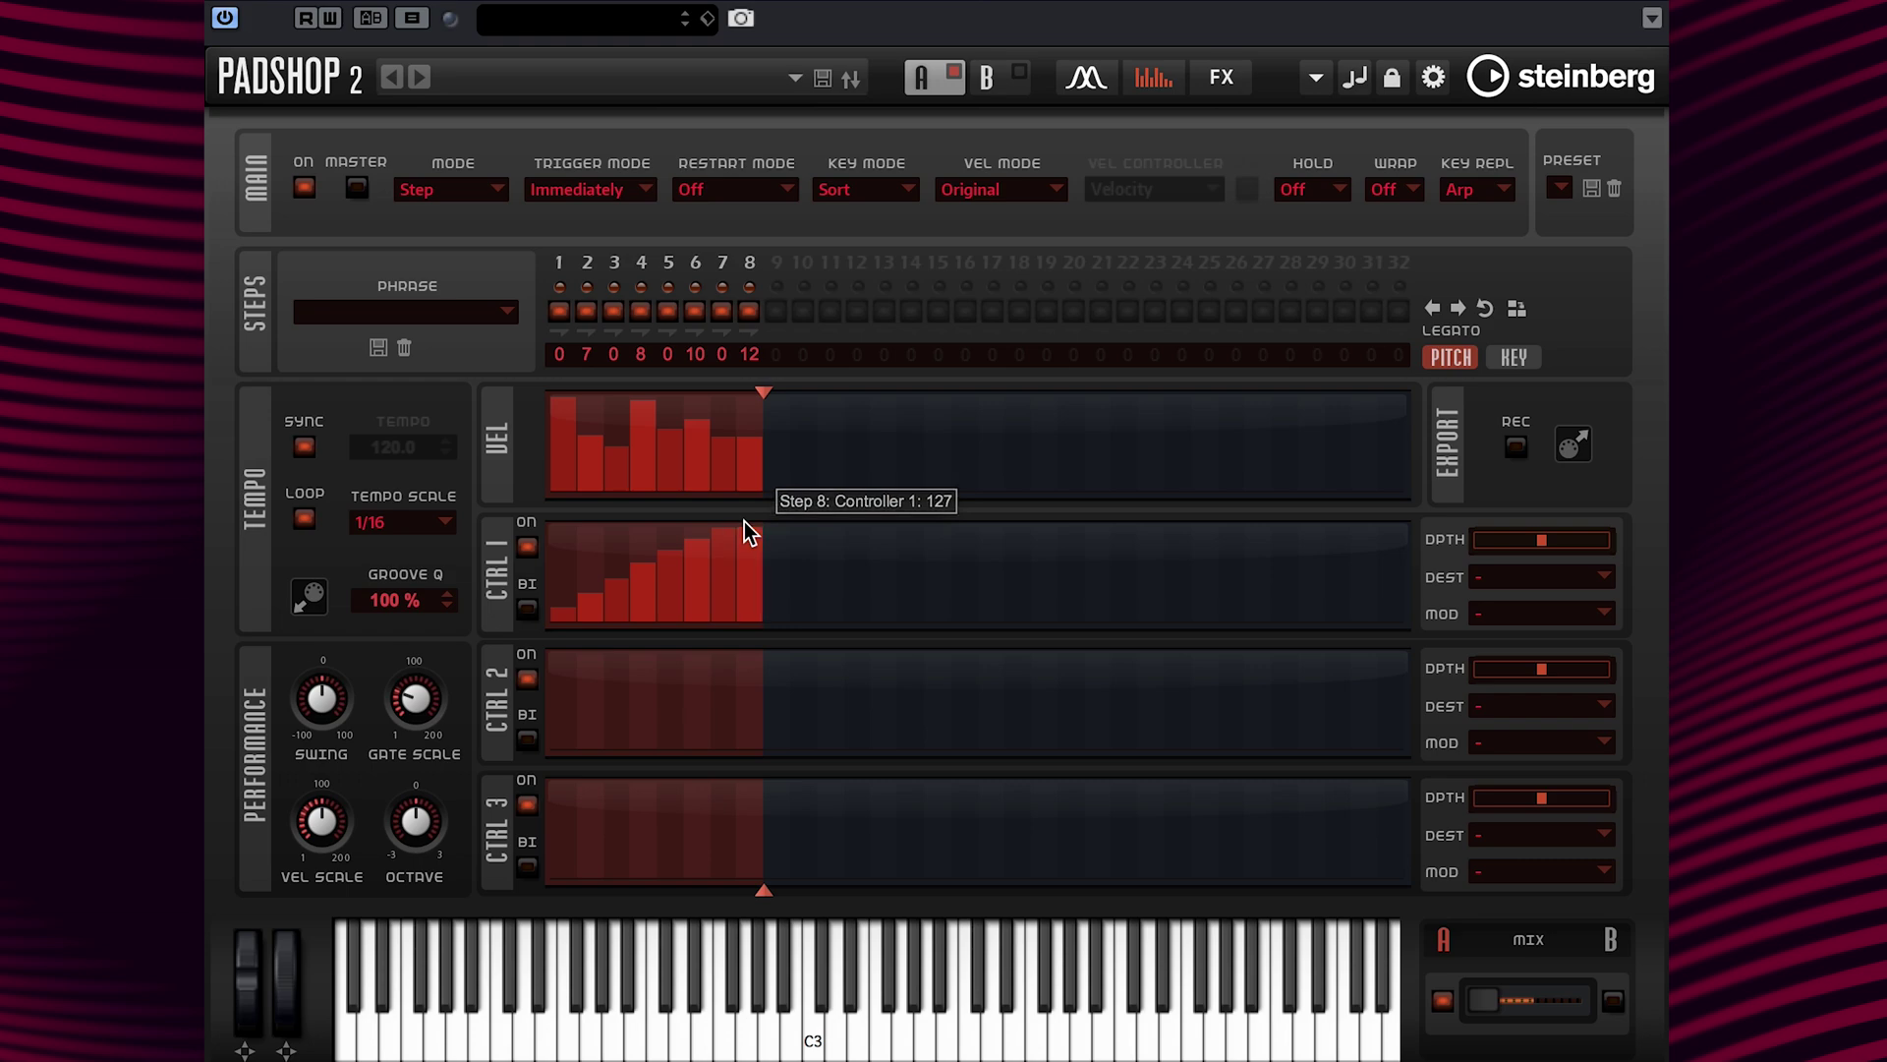
drag(562, 566, 558, 510)
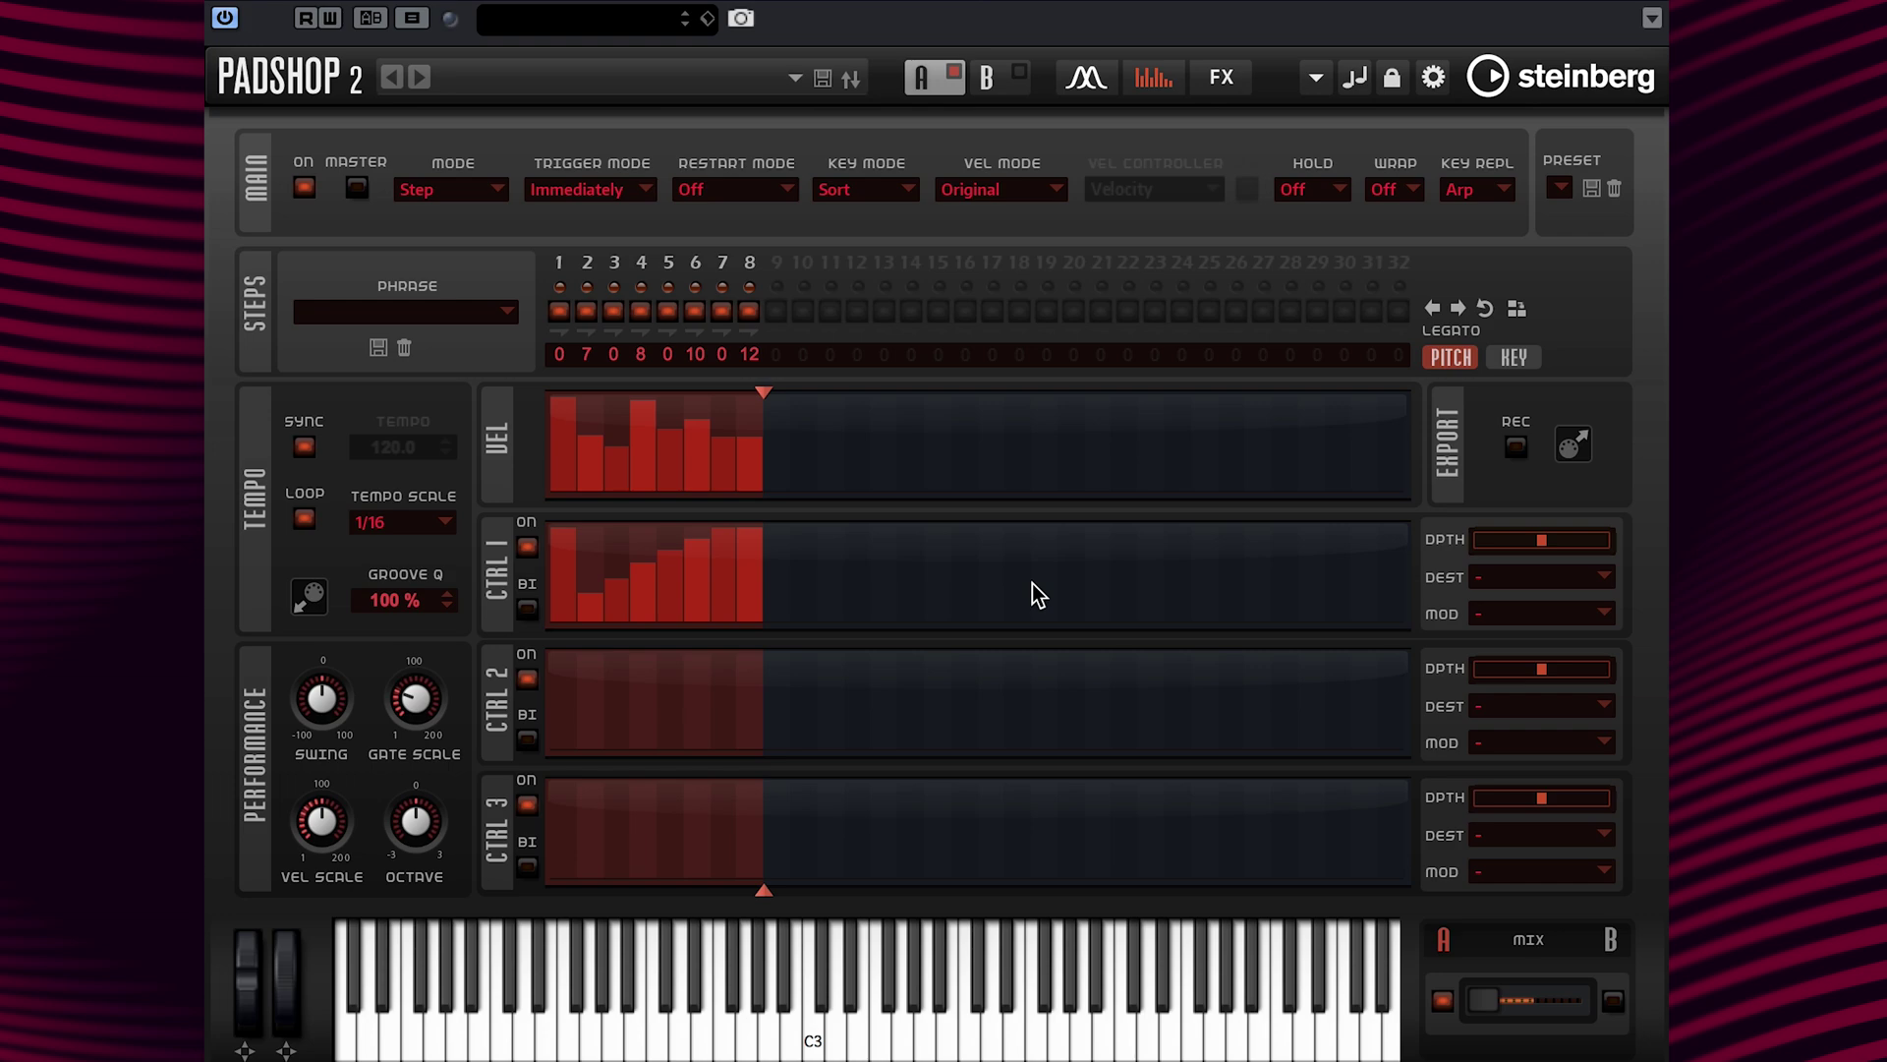
click(1527, 574)
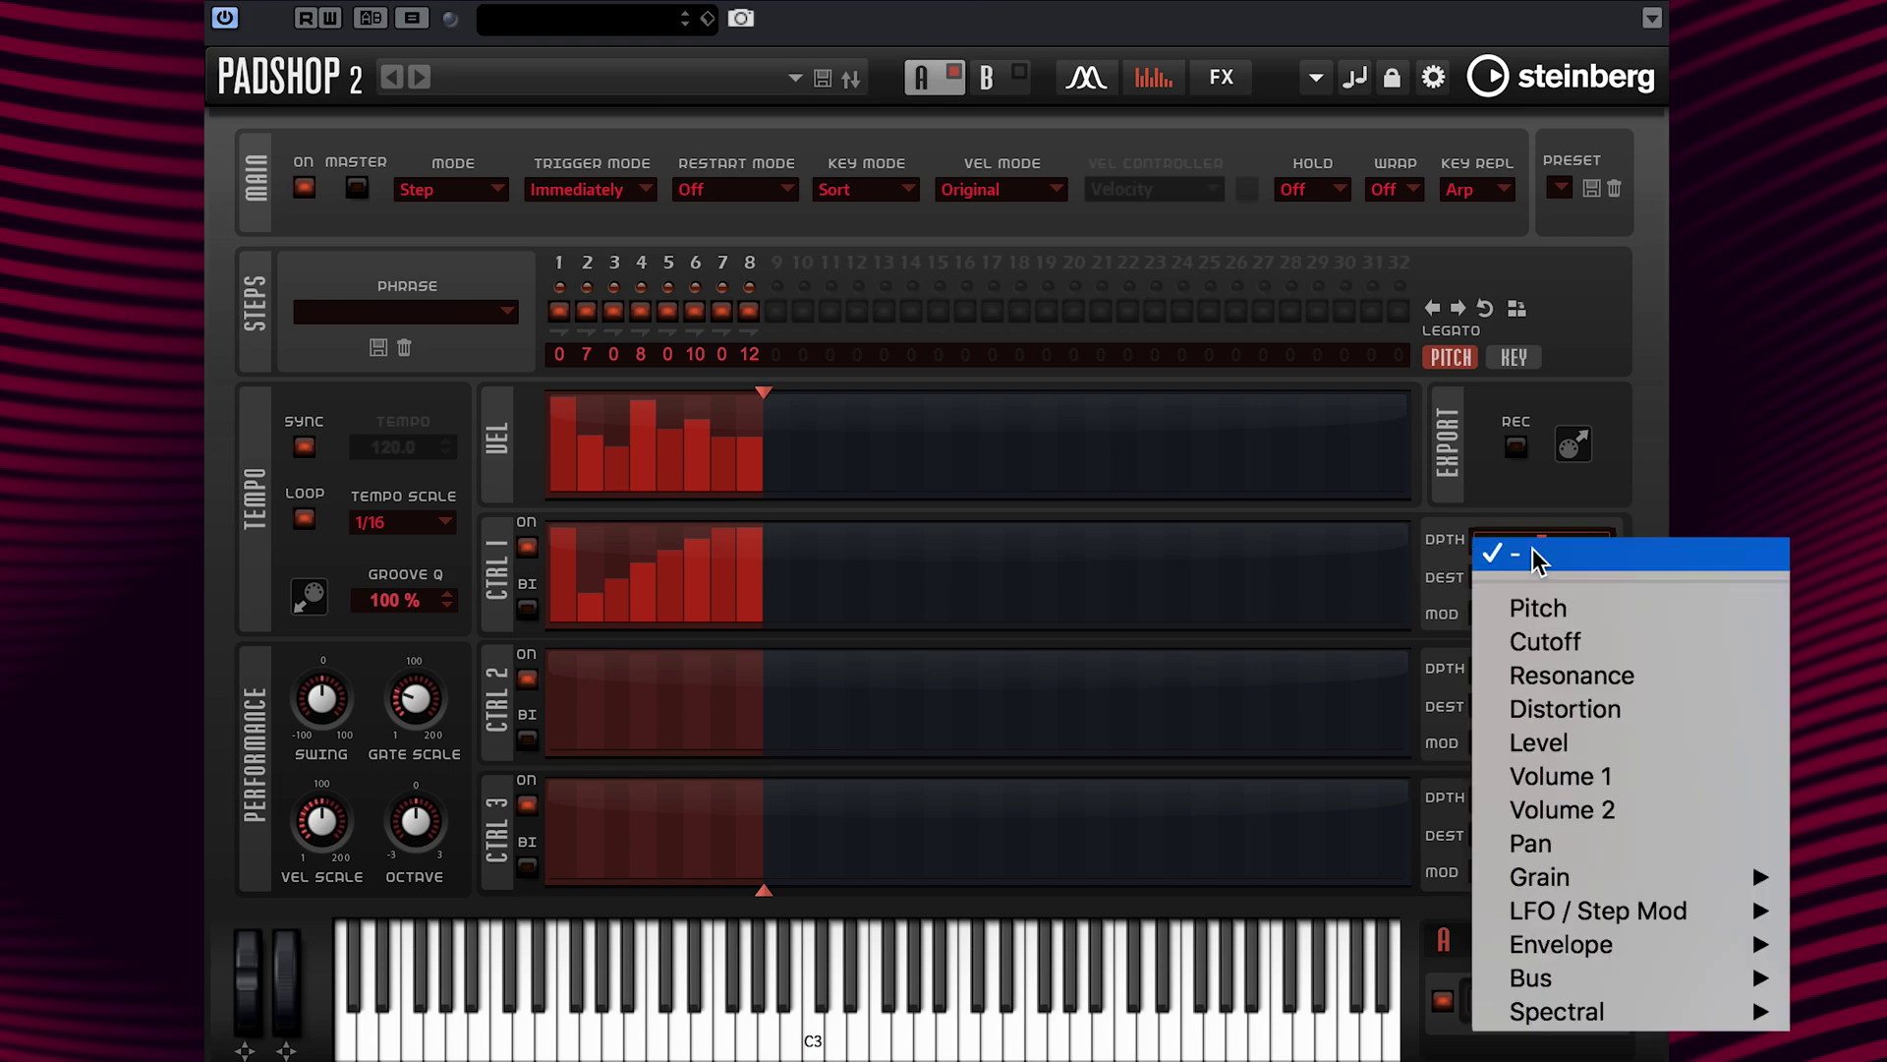
click(1548, 639)
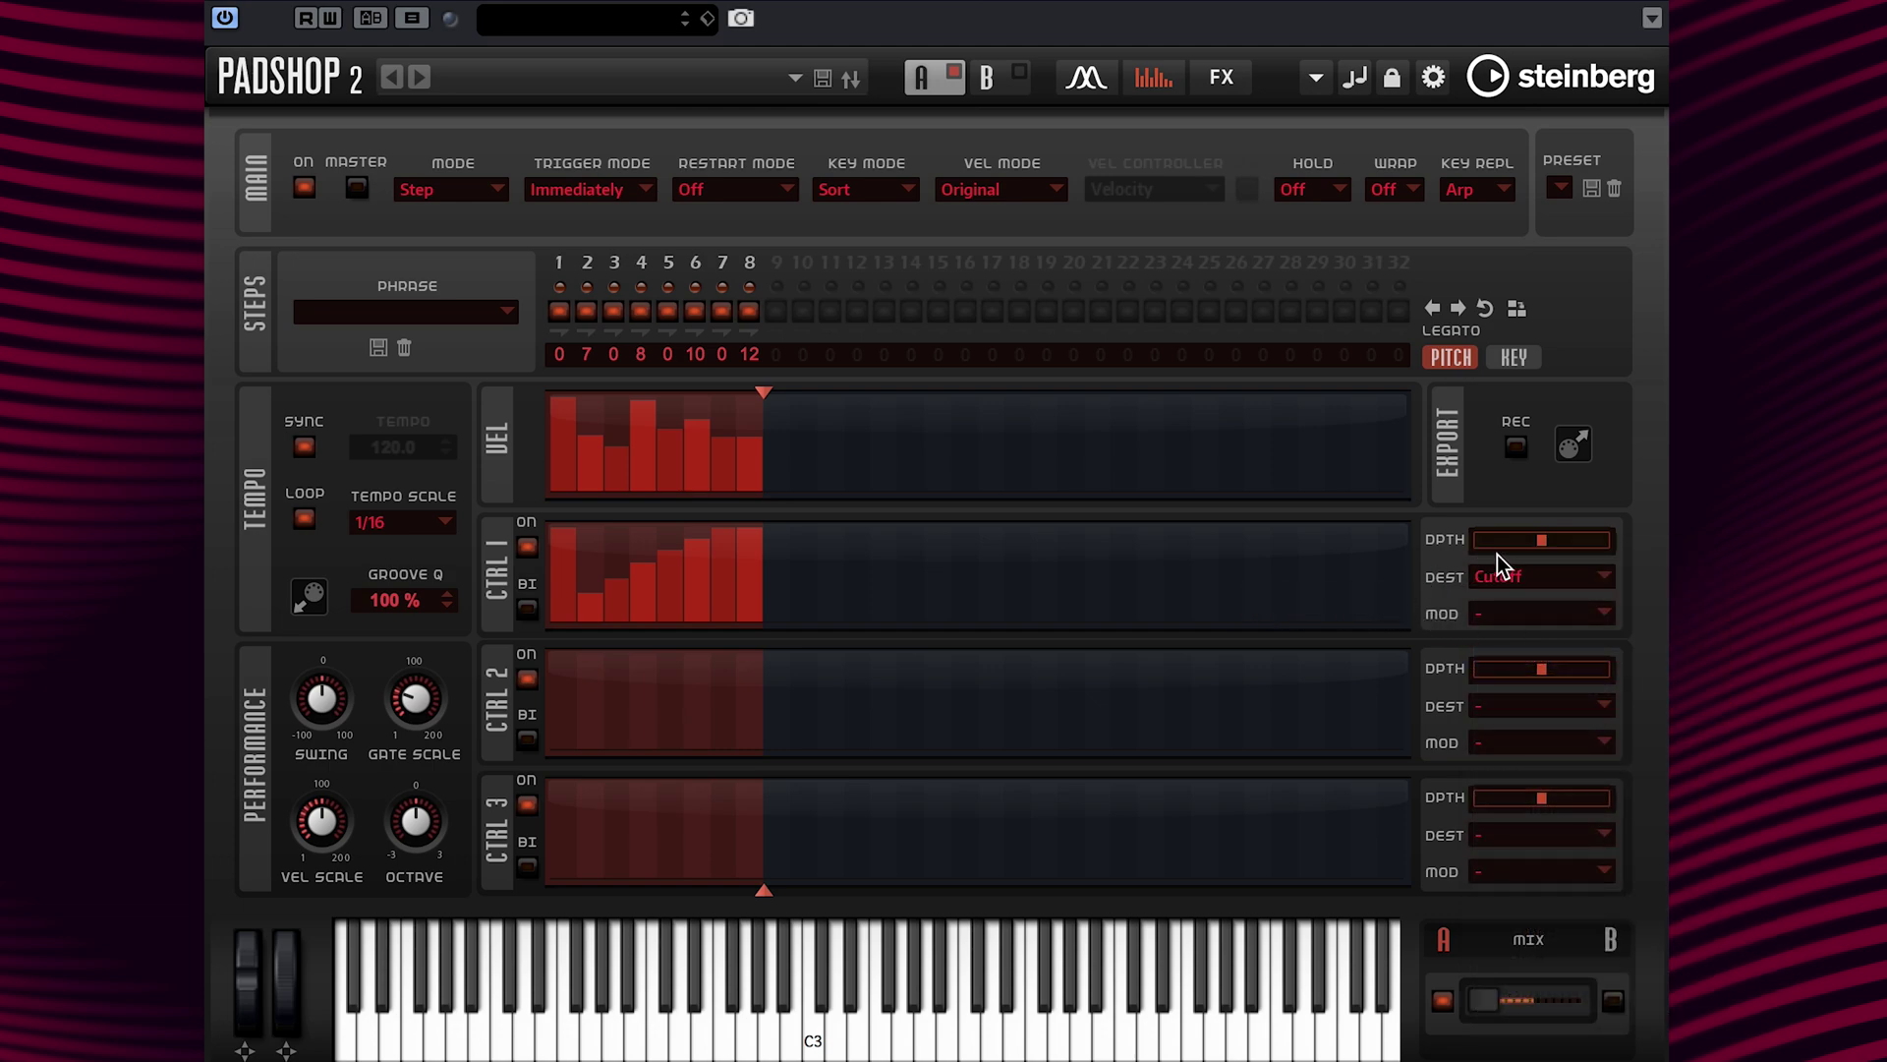
mouse_move(1537, 540)
drag(1538, 540, 1494, 541)
Step: Draw a controller lane 2 ramp with steps 1 and 4 full, sent to Resonance at depth 35.0
drag(557, 747, 745, 651)
drag(559, 733, 592, 633)
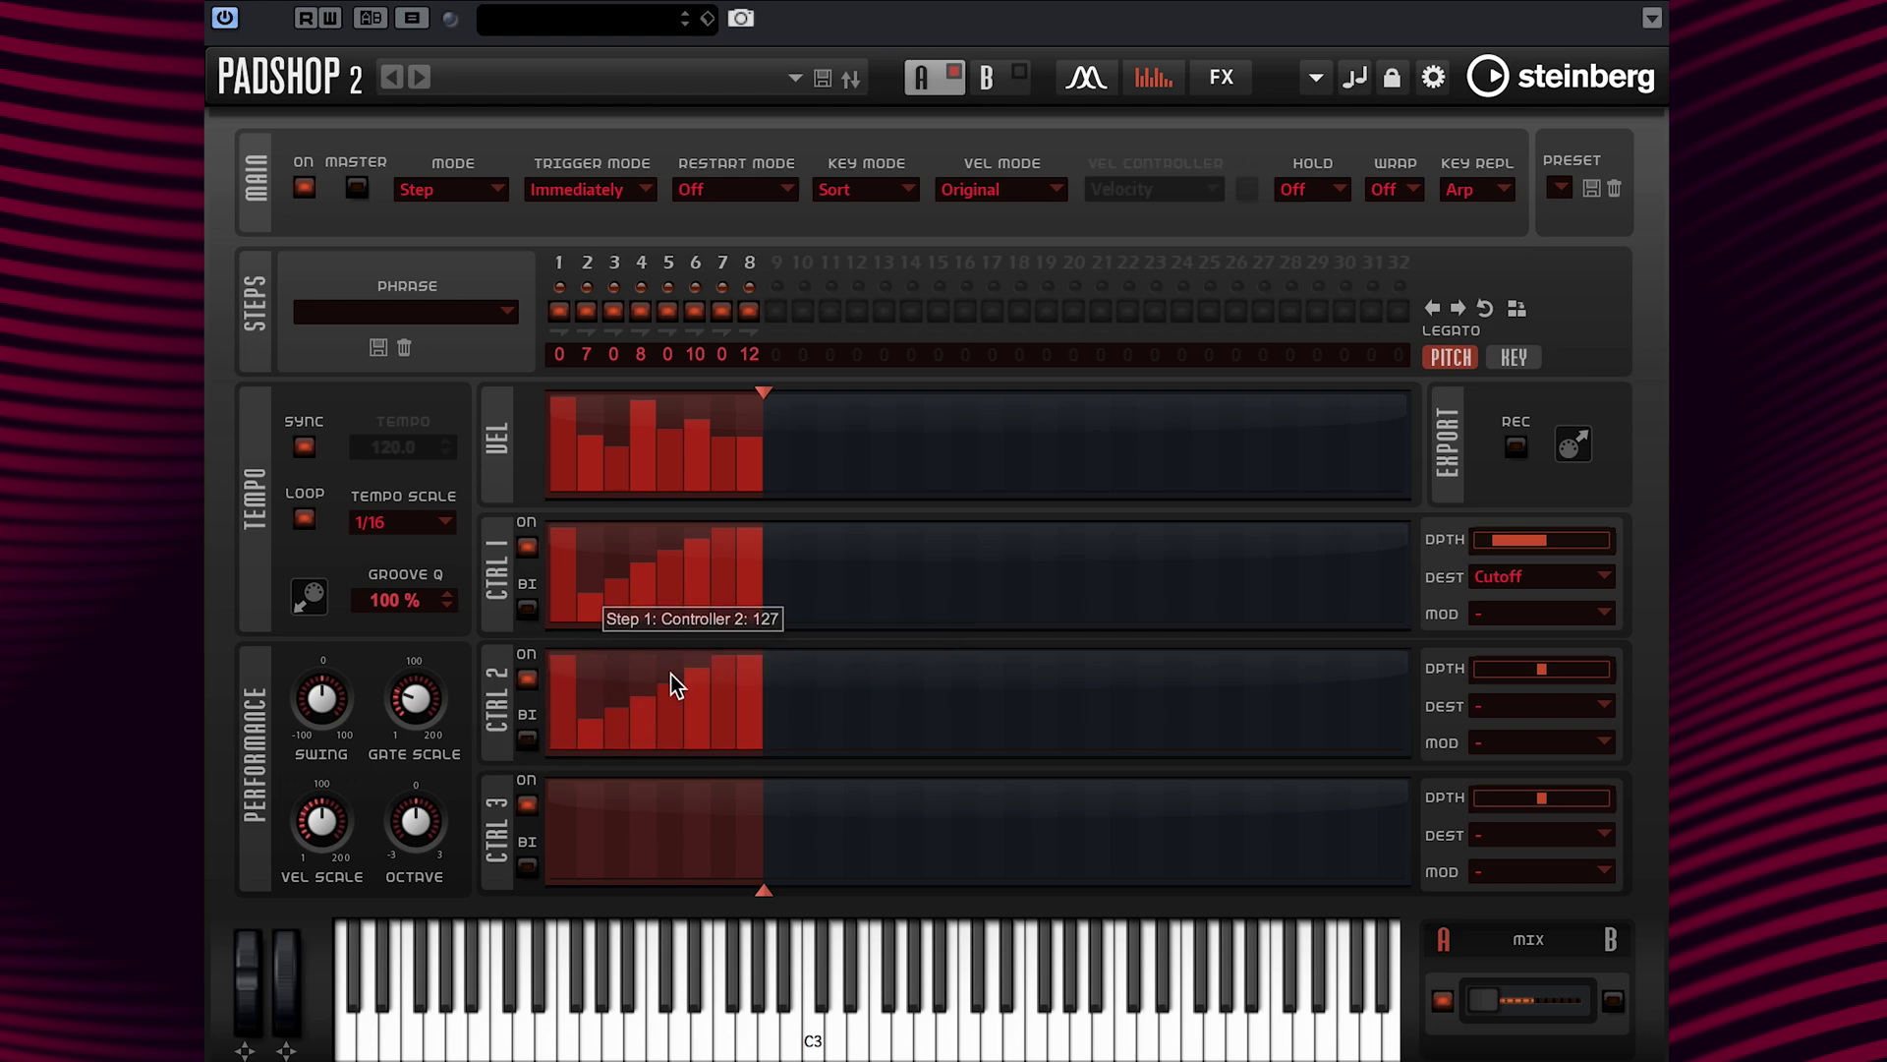
click(1545, 709)
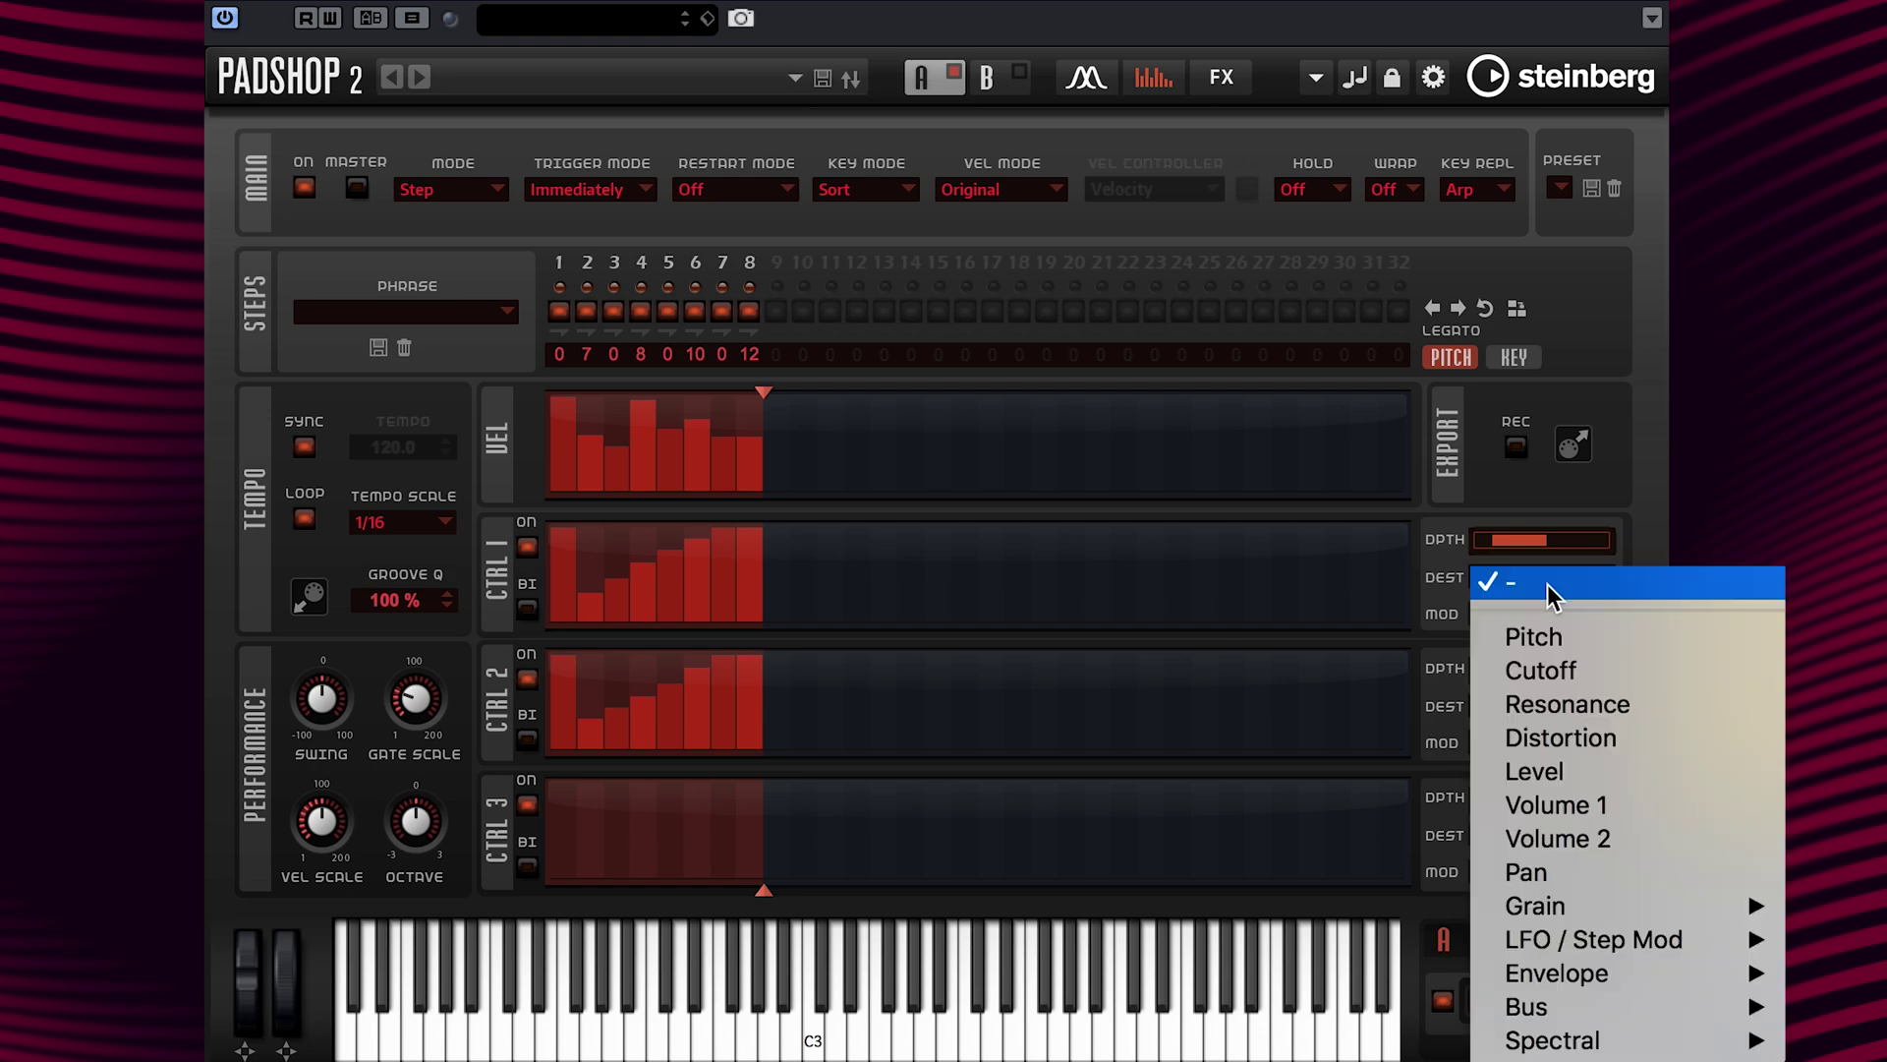
click(1545, 696)
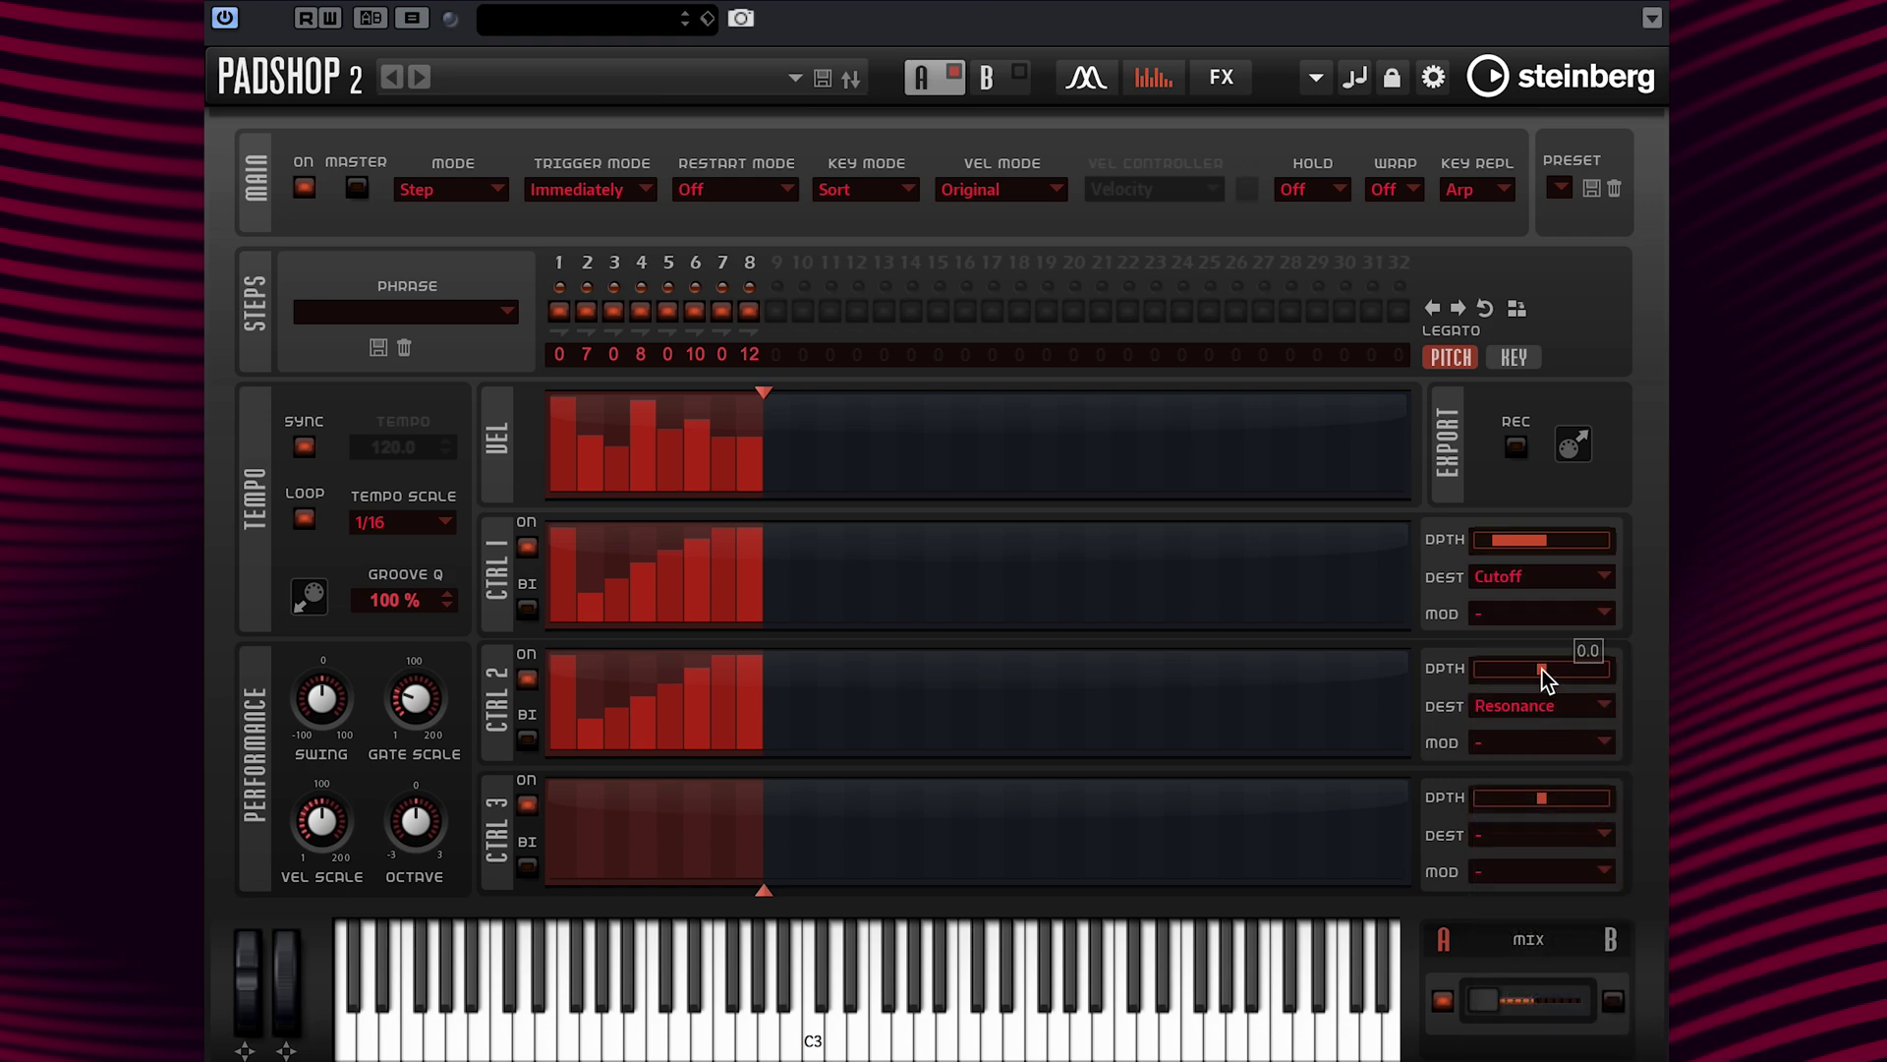
drag(1542, 669, 1572, 680)
mouse_move(646, 712)
mouse_down()
mouse_move(652, 645)
mouse_move(718, 682)
mouse_move(731, 716)
mouse_up()
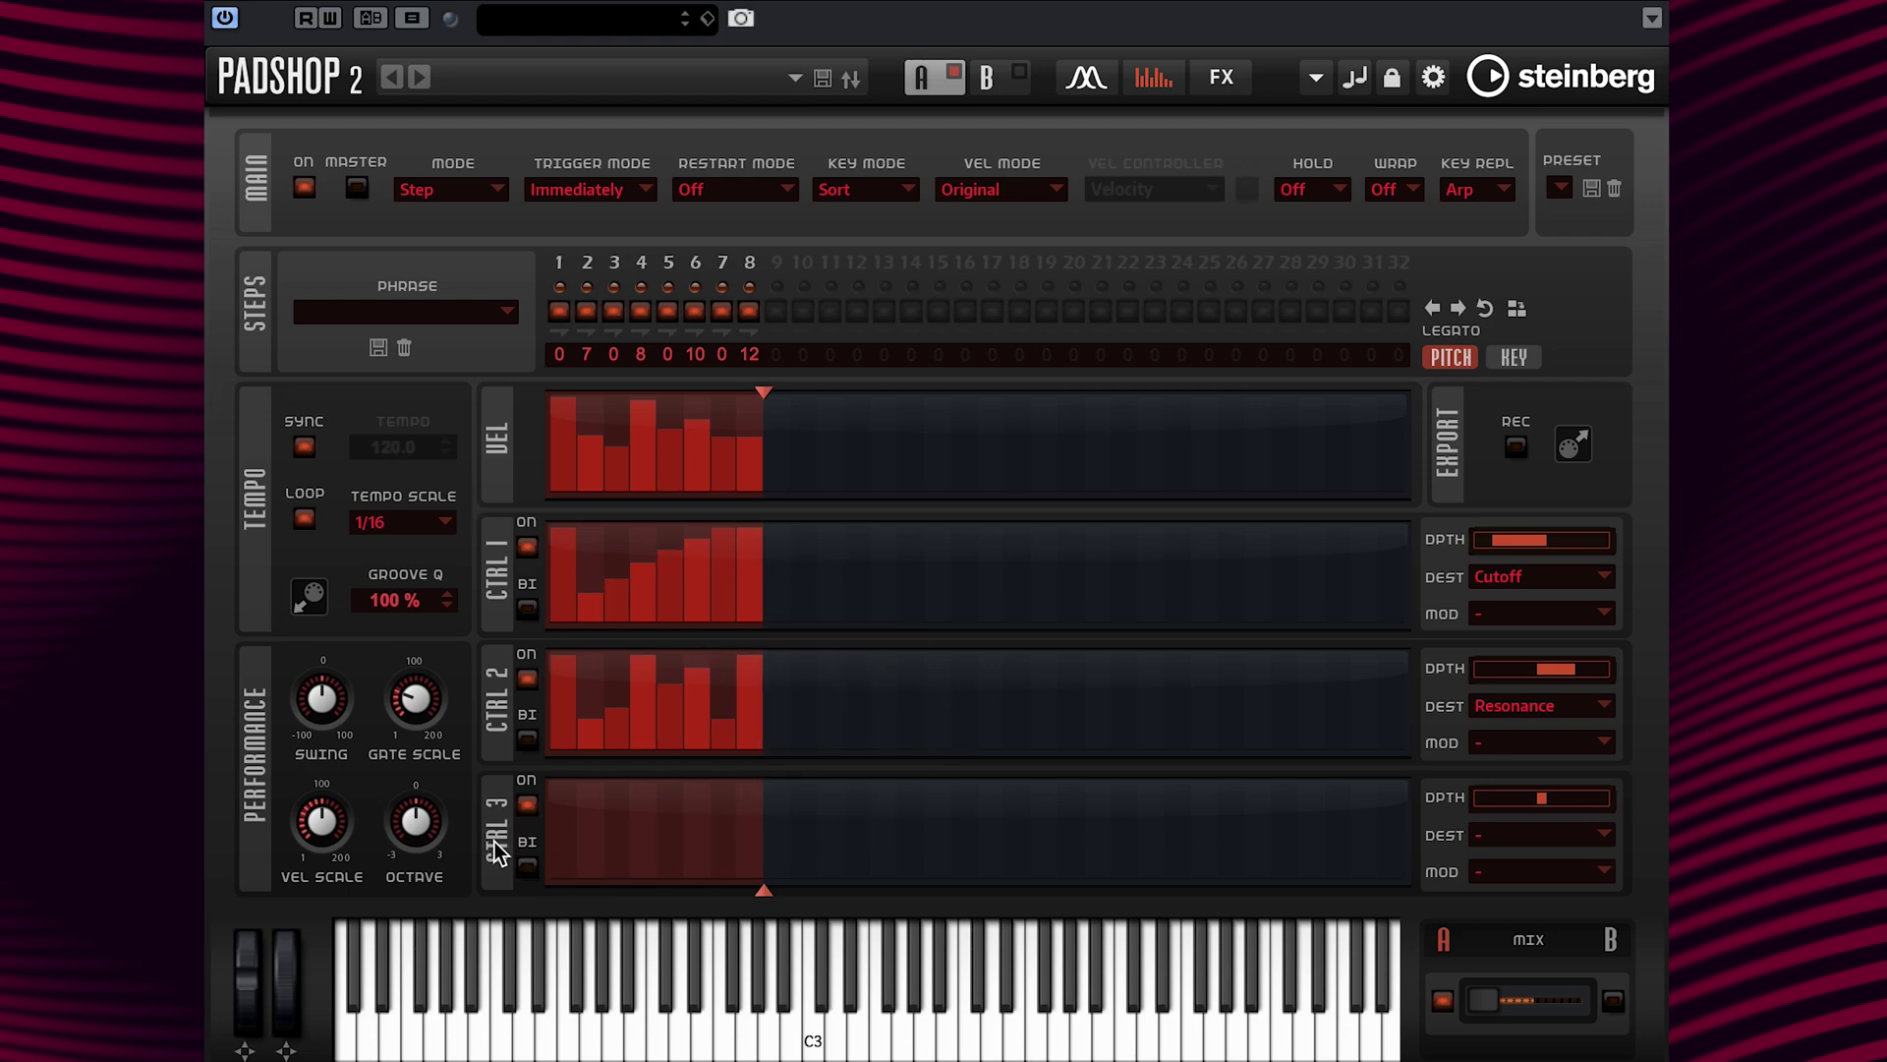
Step: Set controller lane 3's first steps and steps 7 and 8 to full
mouse_move(564, 863)
mouse_down()
mouse_move(568, 753)
mouse_move(590, 853)
mouse_move(591, 755)
mouse_up()
drag(725, 873, 721, 790)
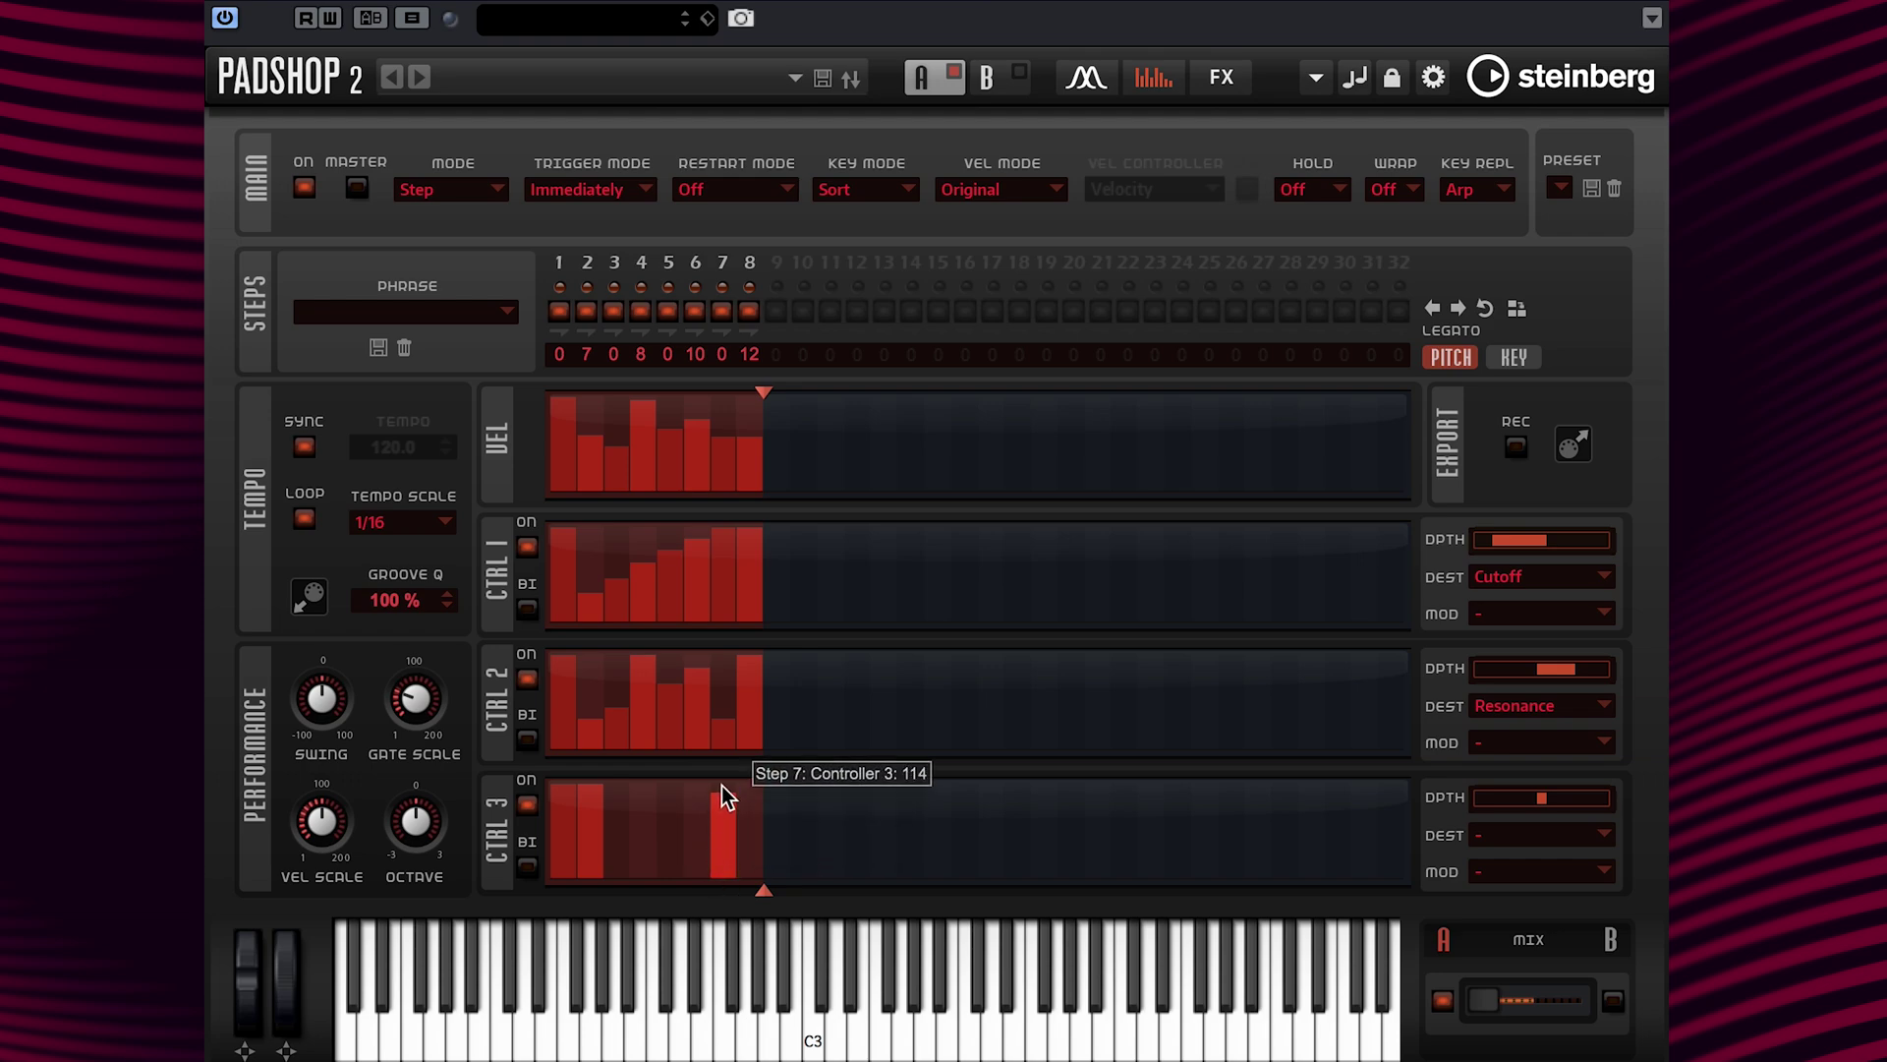
drag(760, 853, 752, 780)
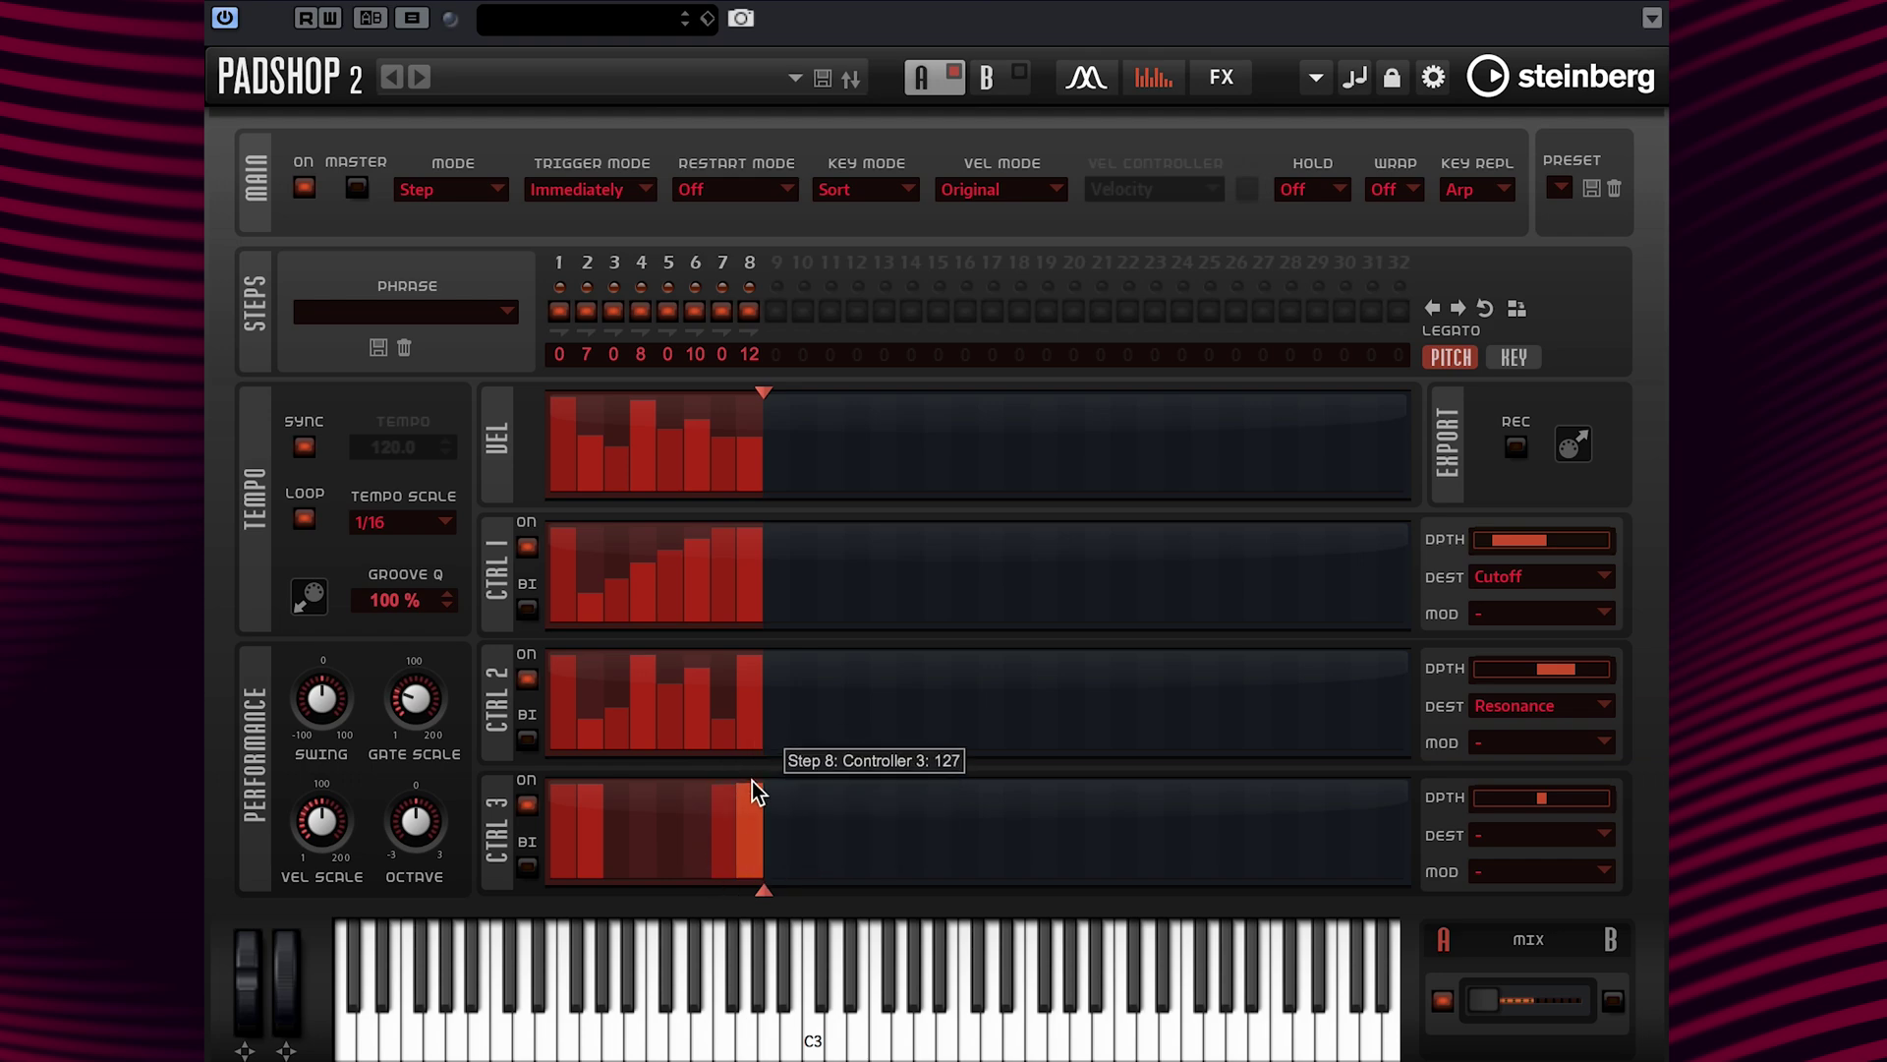
Step: Route controller lane 3 to Pan with its depth raised to 100
click(1549, 833)
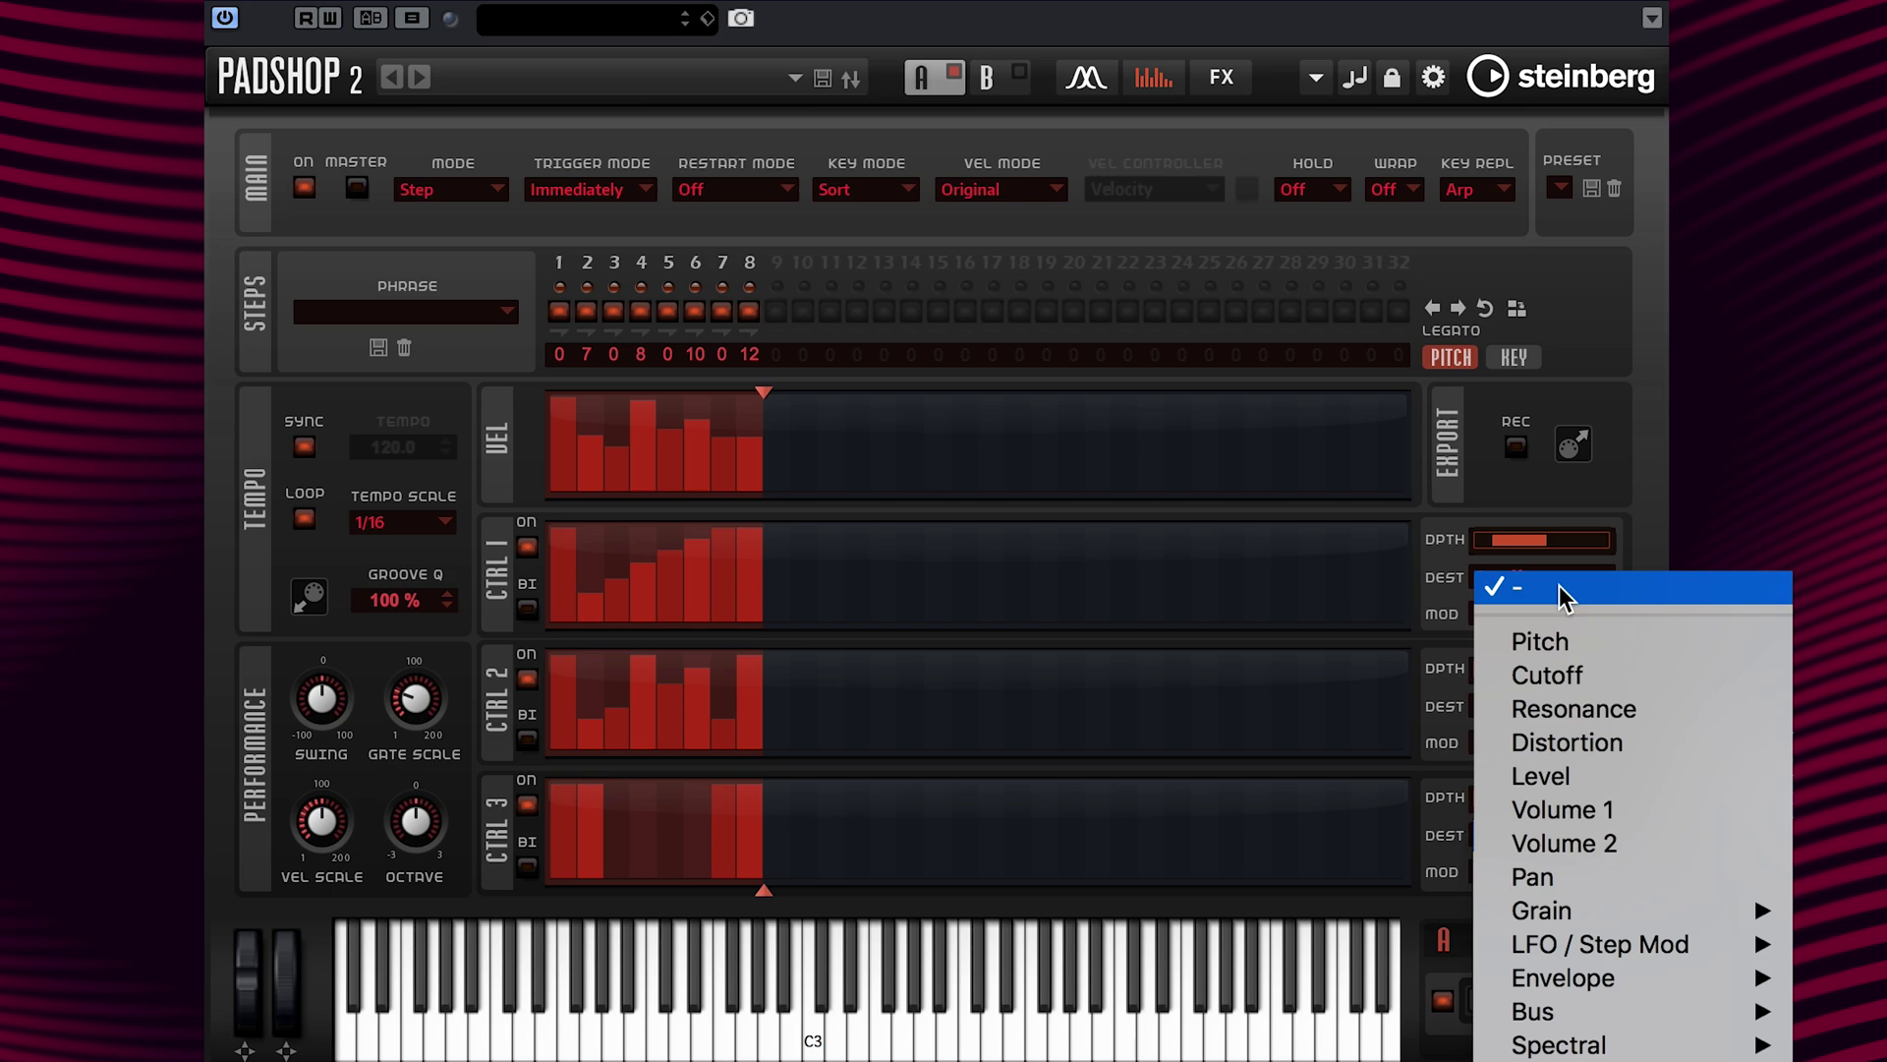
click(1545, 877)
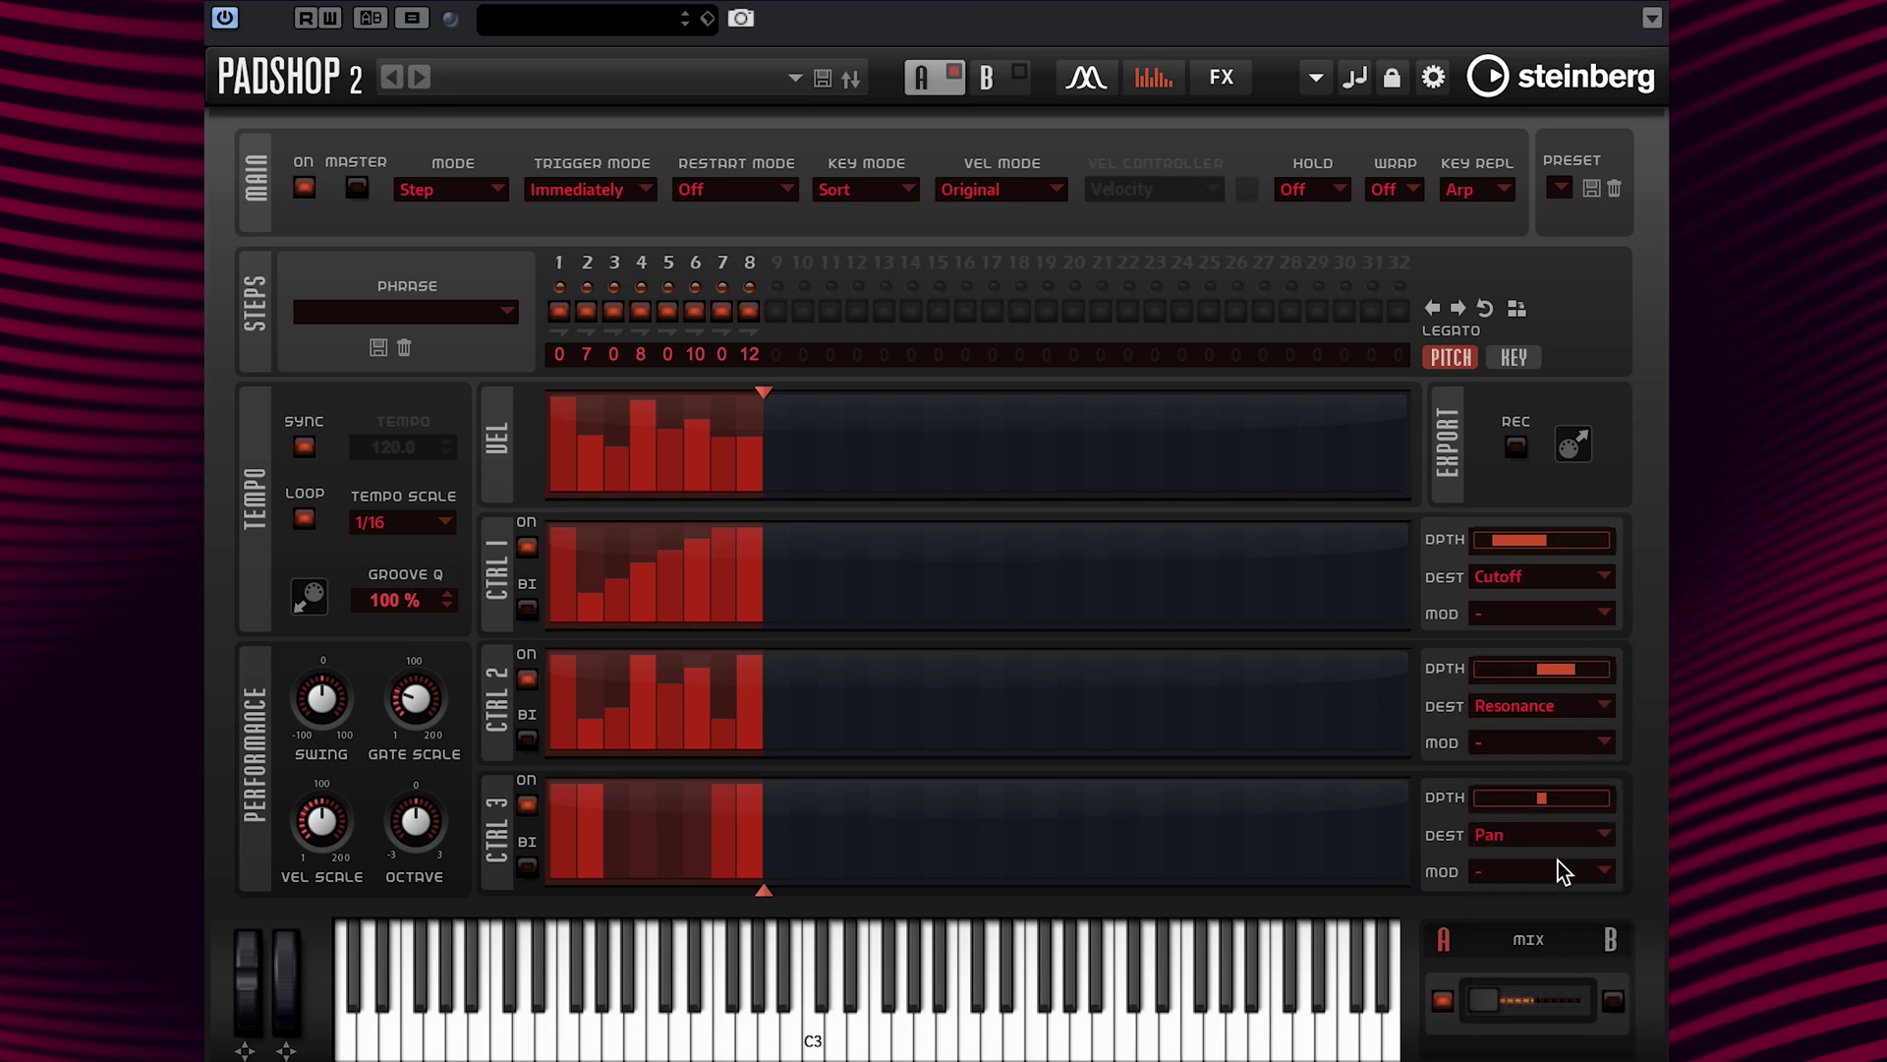
mouse_move(1542, 800)
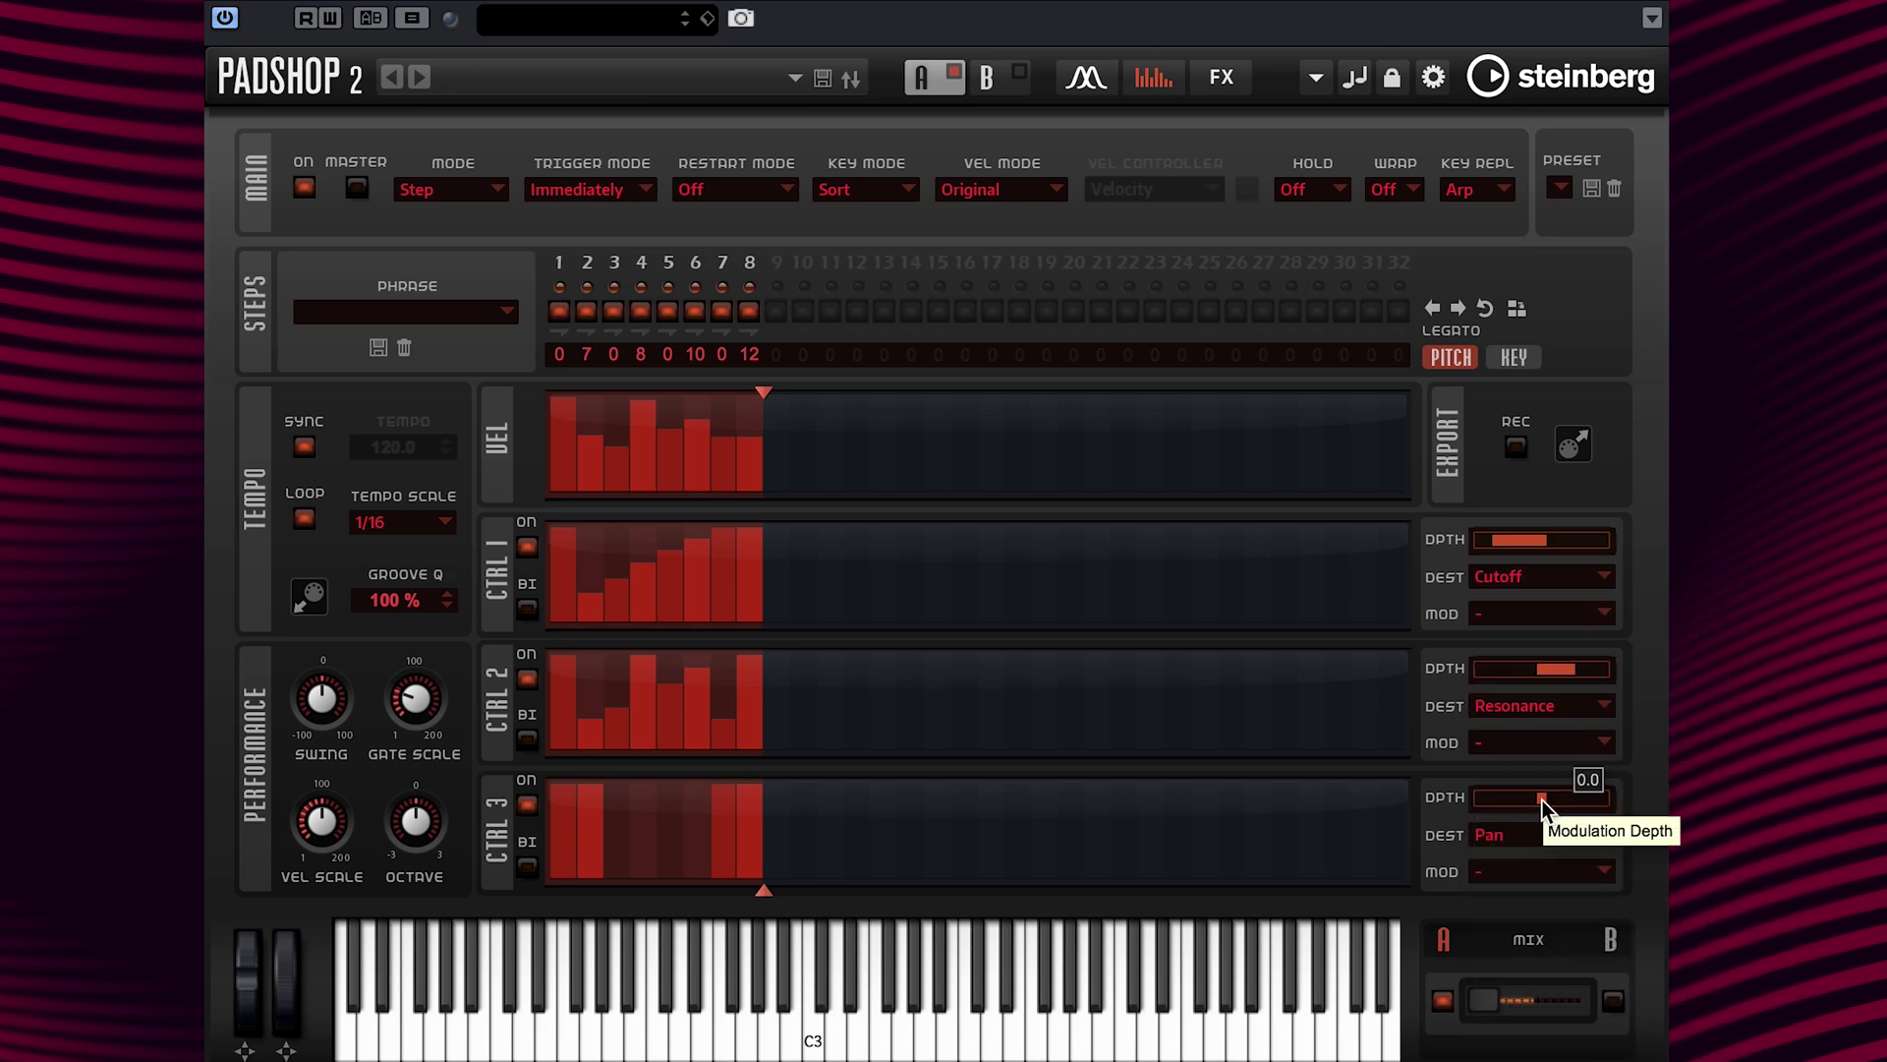
mouse_move(1542, 800)
mouse_down()
mouse_move(1607, 800)
mouse_move(1478, 804)
mouse_move(1513, 806)
mouse_up()
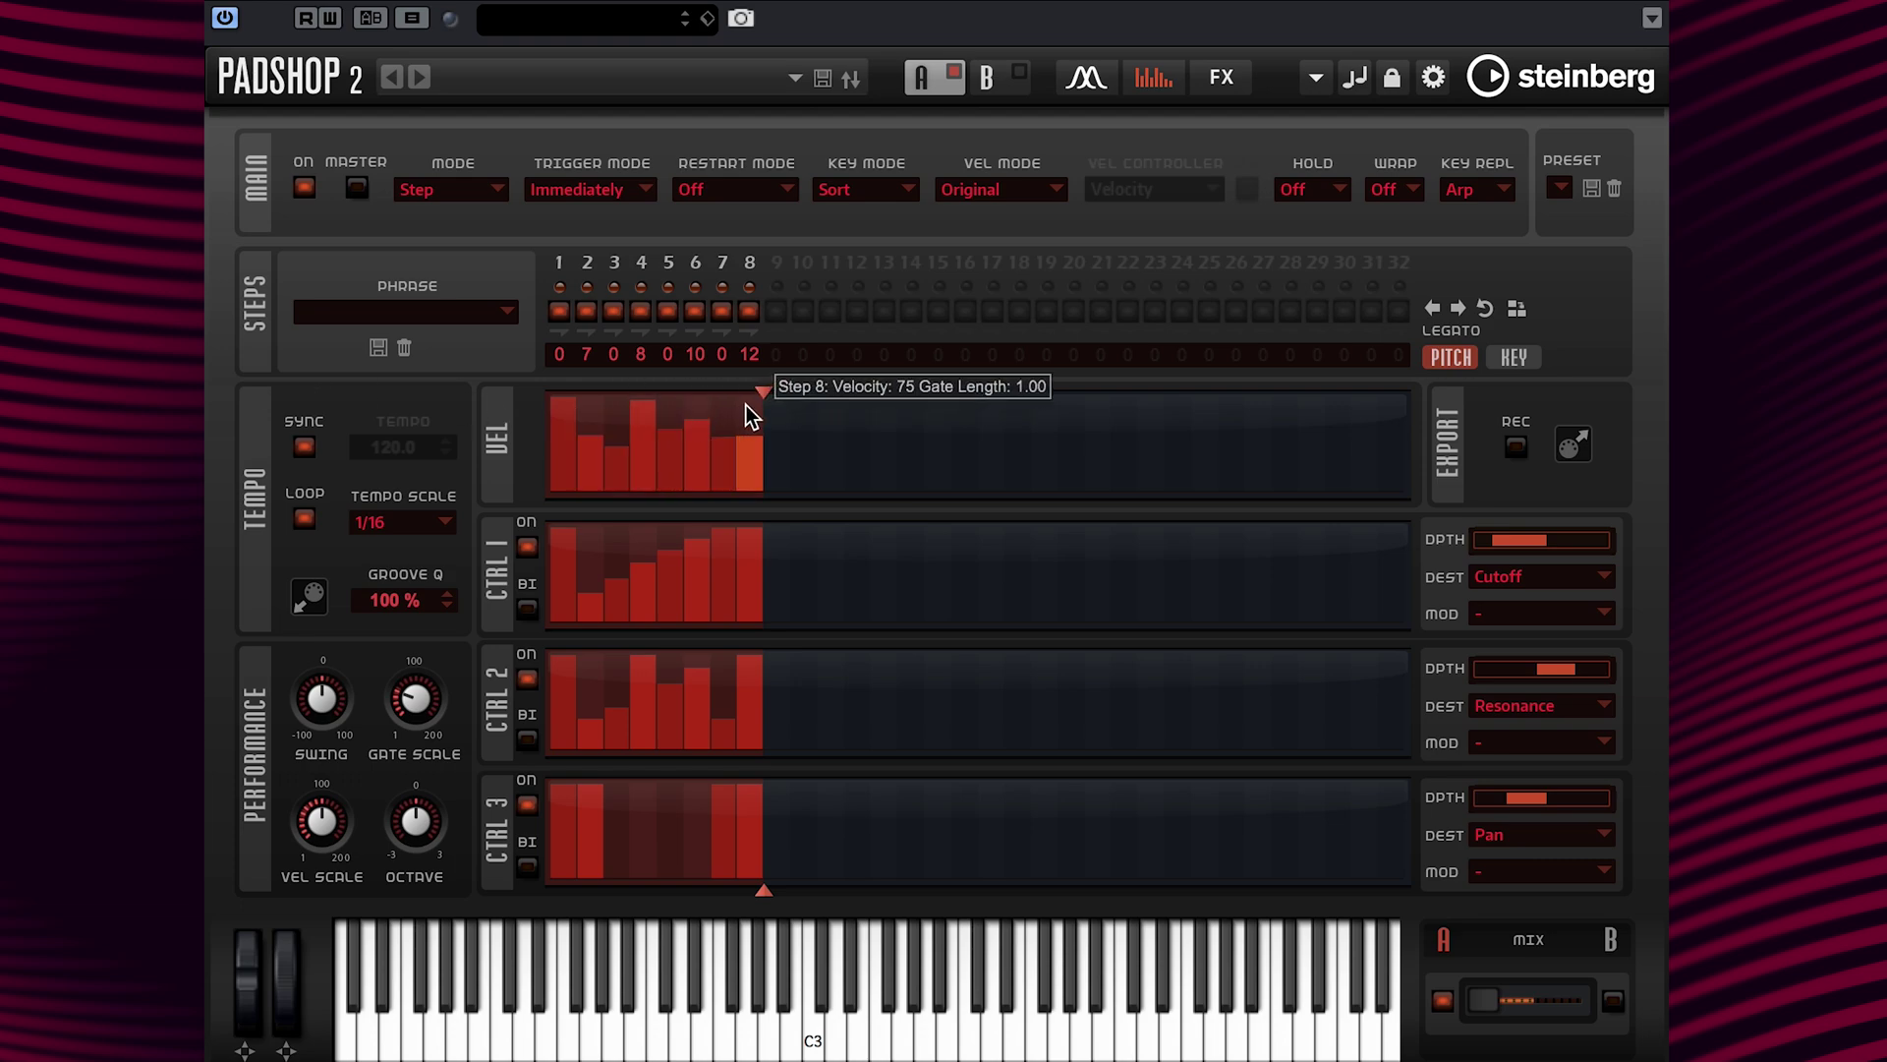
Step: Duplicate the phrase to 16 steps, test shifting it left and right, then reverse it
mouse_move(764, 401)
mouse_down()
mouse_move(1403, 428)
mouse_move(765, 405)
mouse_up()
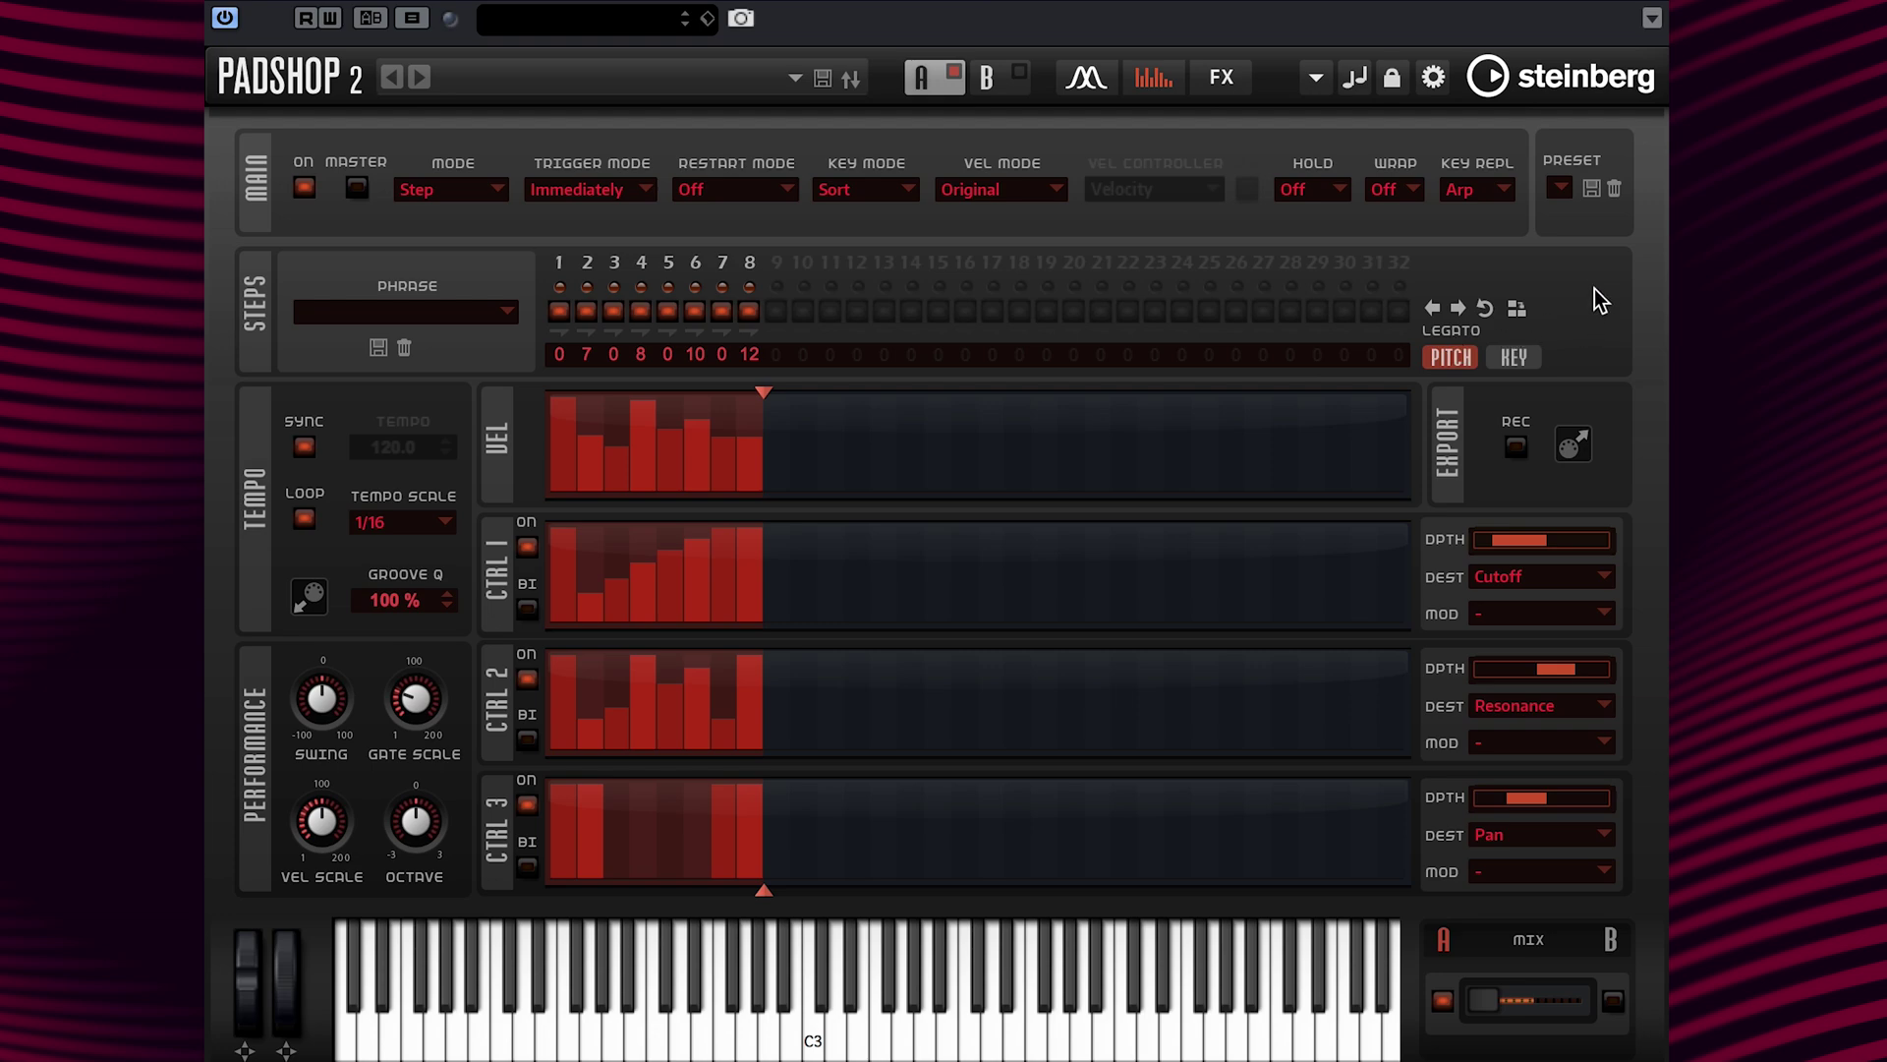
click(1510, 311)
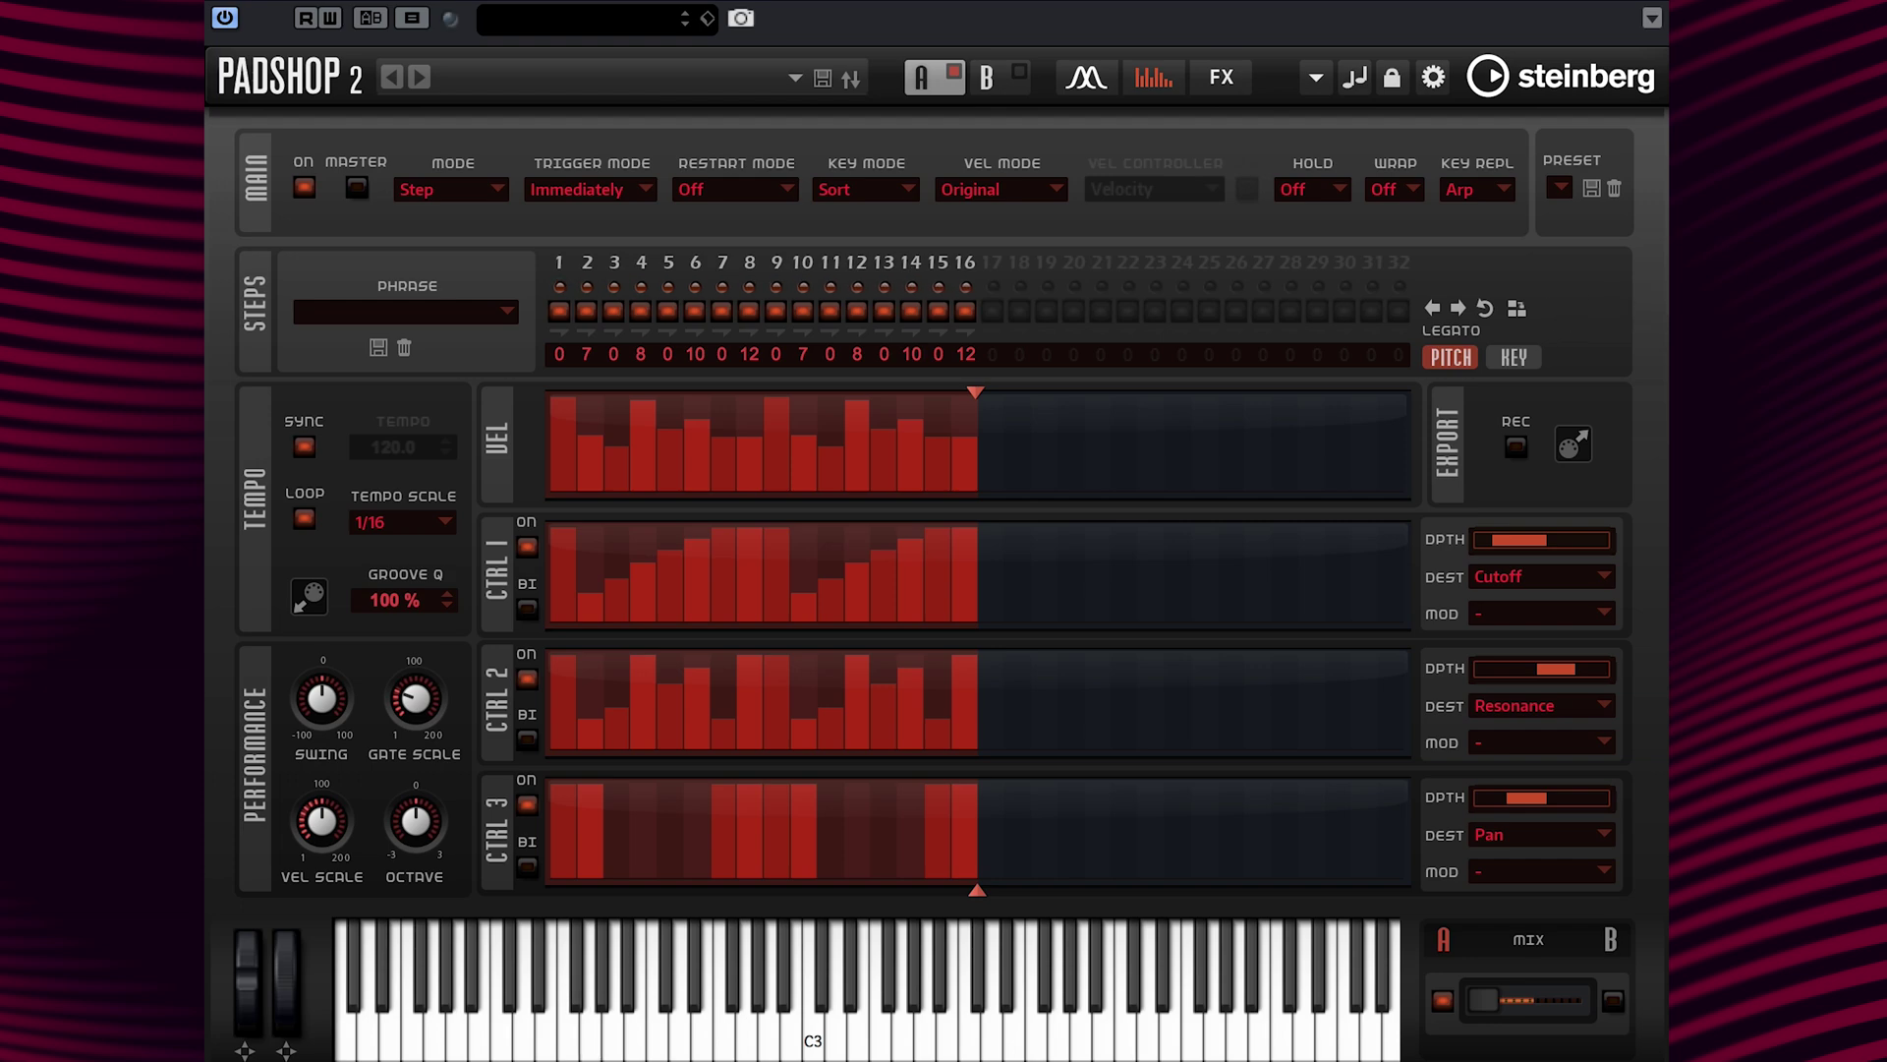
click(1450, 309)
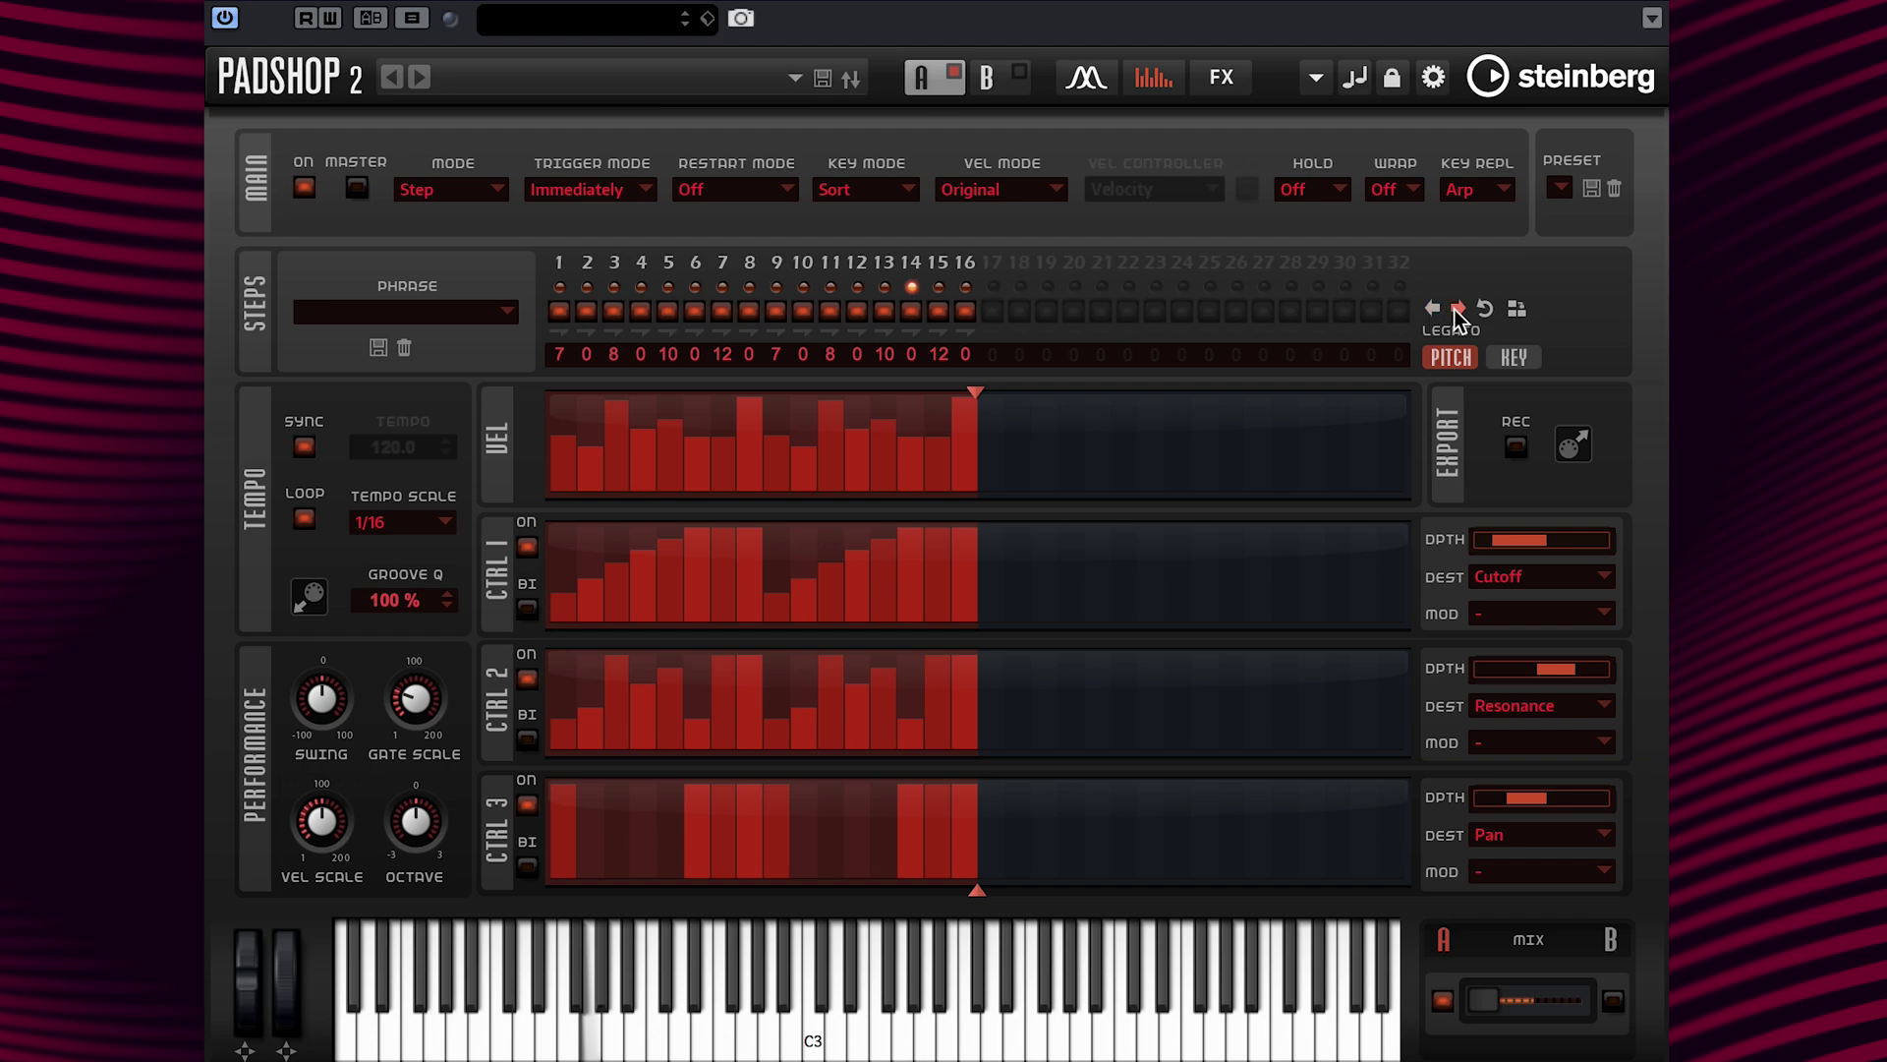
click(1457, 309)
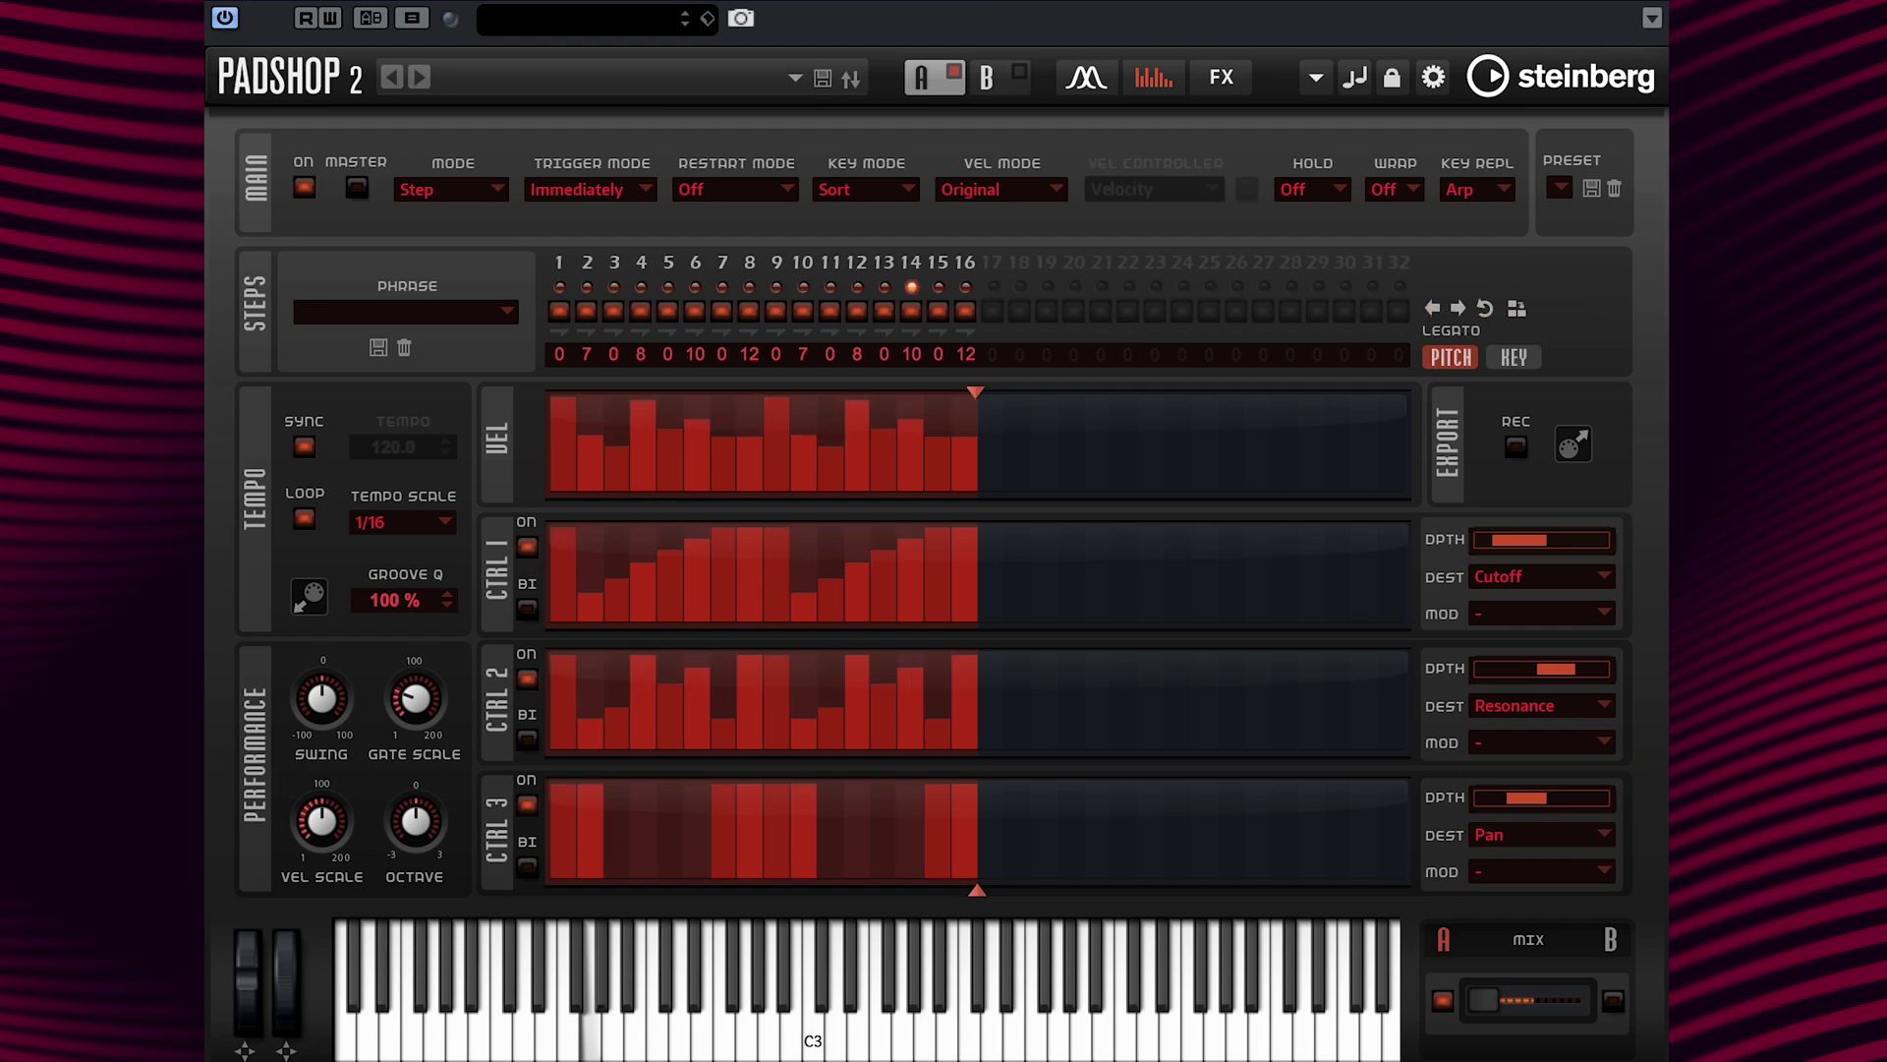
click(1485, 309)
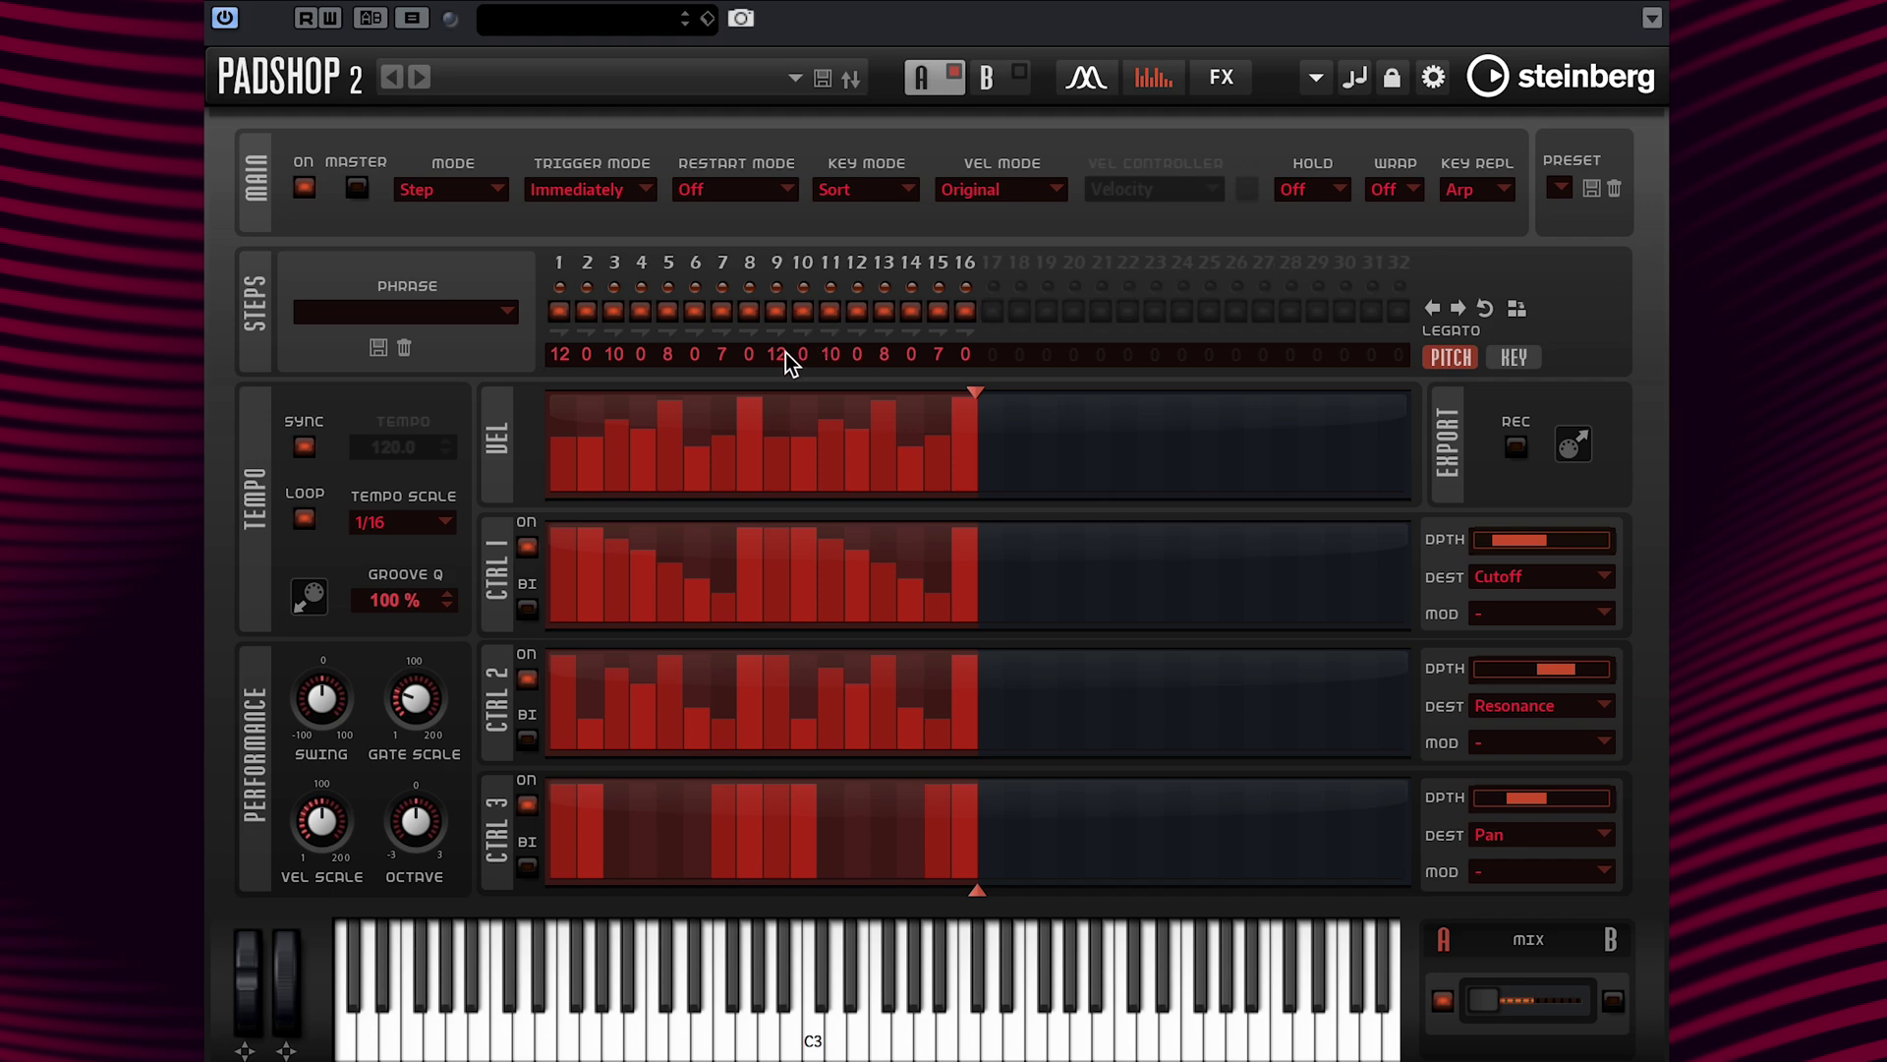
Step: Set the pitch of steps 9 and 11 to 0
text(0)
double_click(840, 354)
text(0)
key(Return)
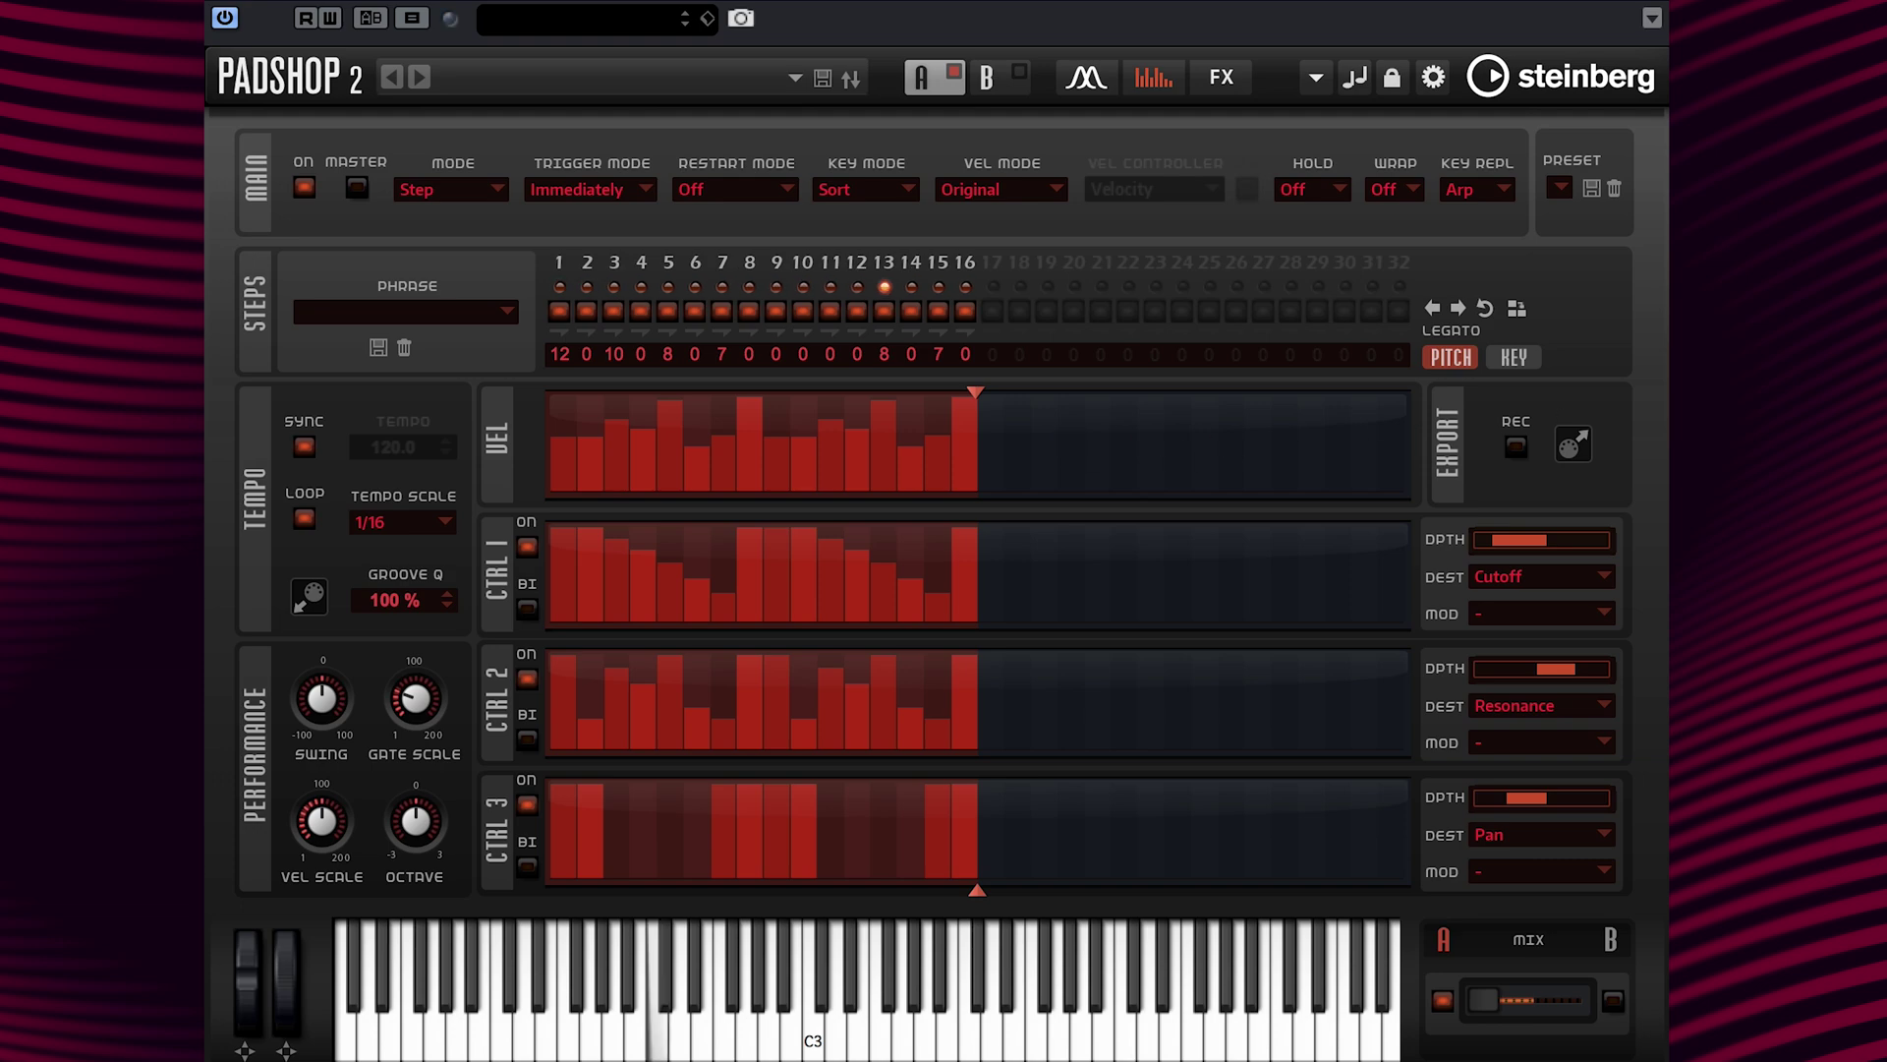
Step: Enable legato on step 8 and stretch its gate across steps 9–11
click(749, 332)
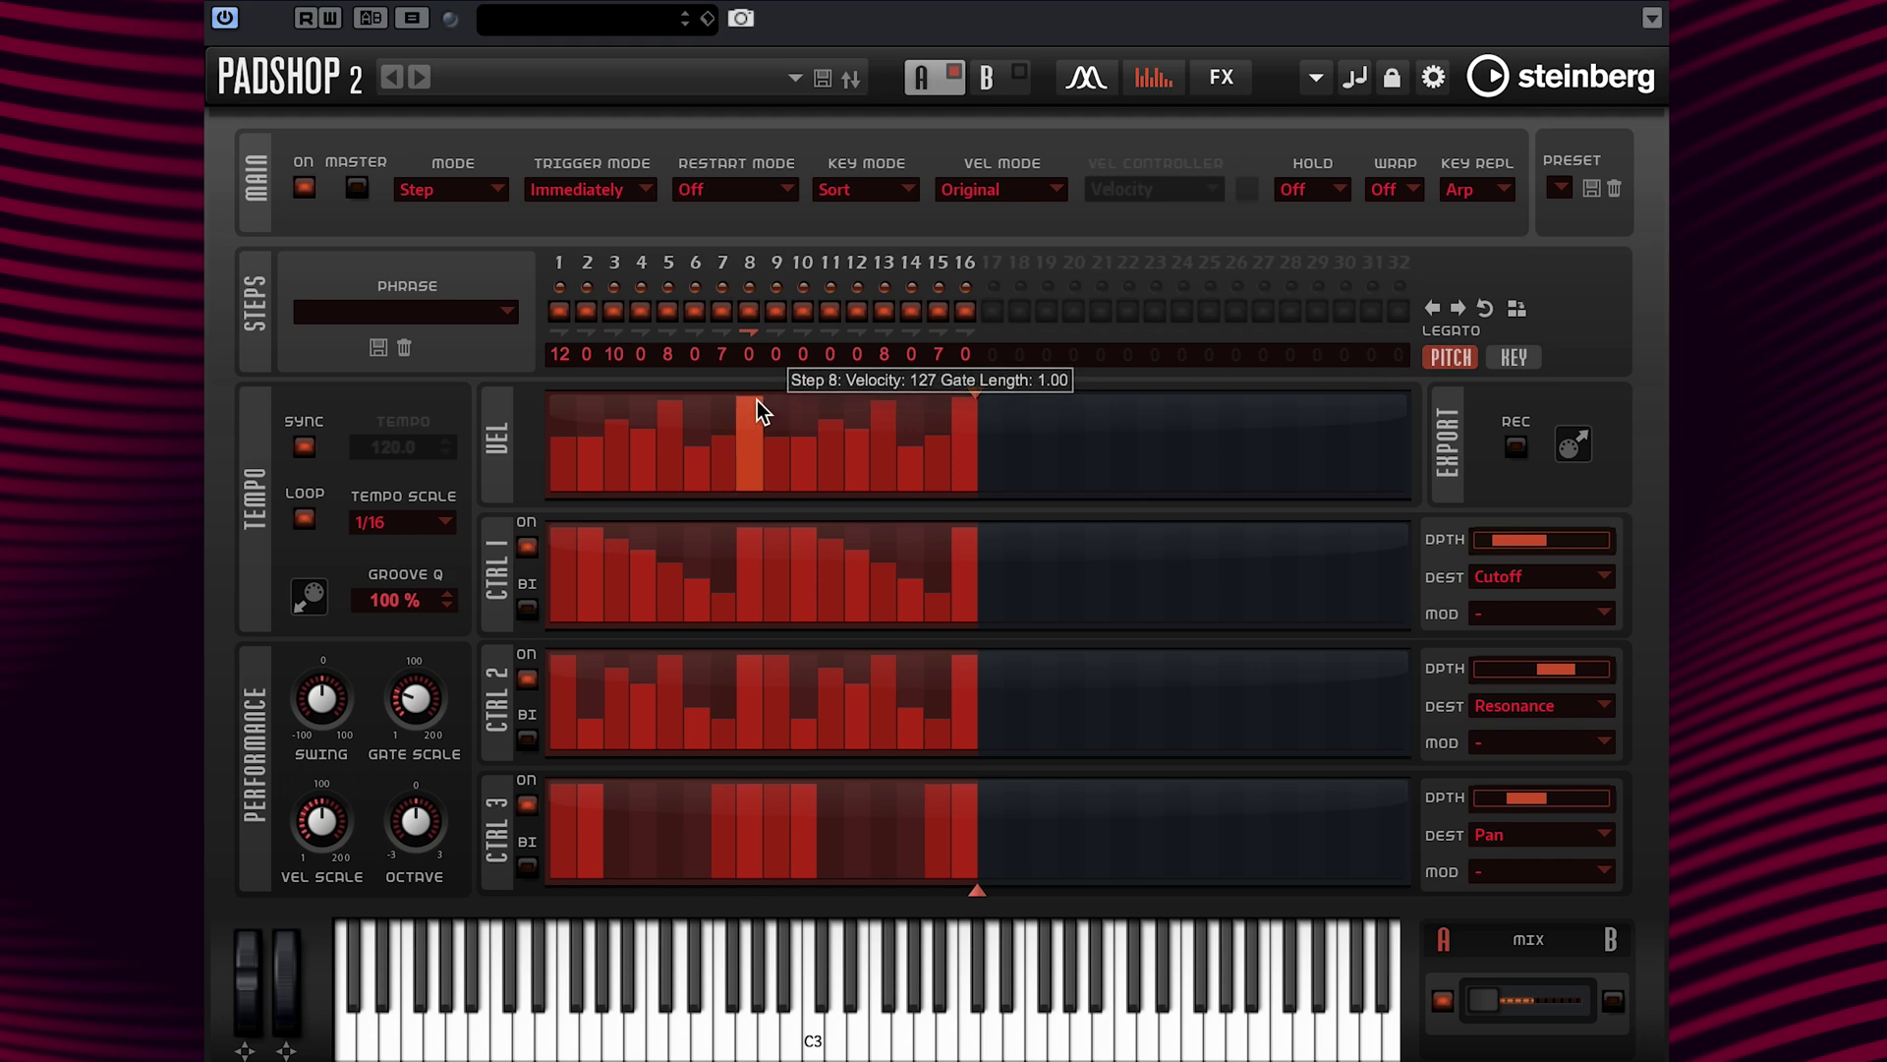
scroll(757, 402, down, 2)
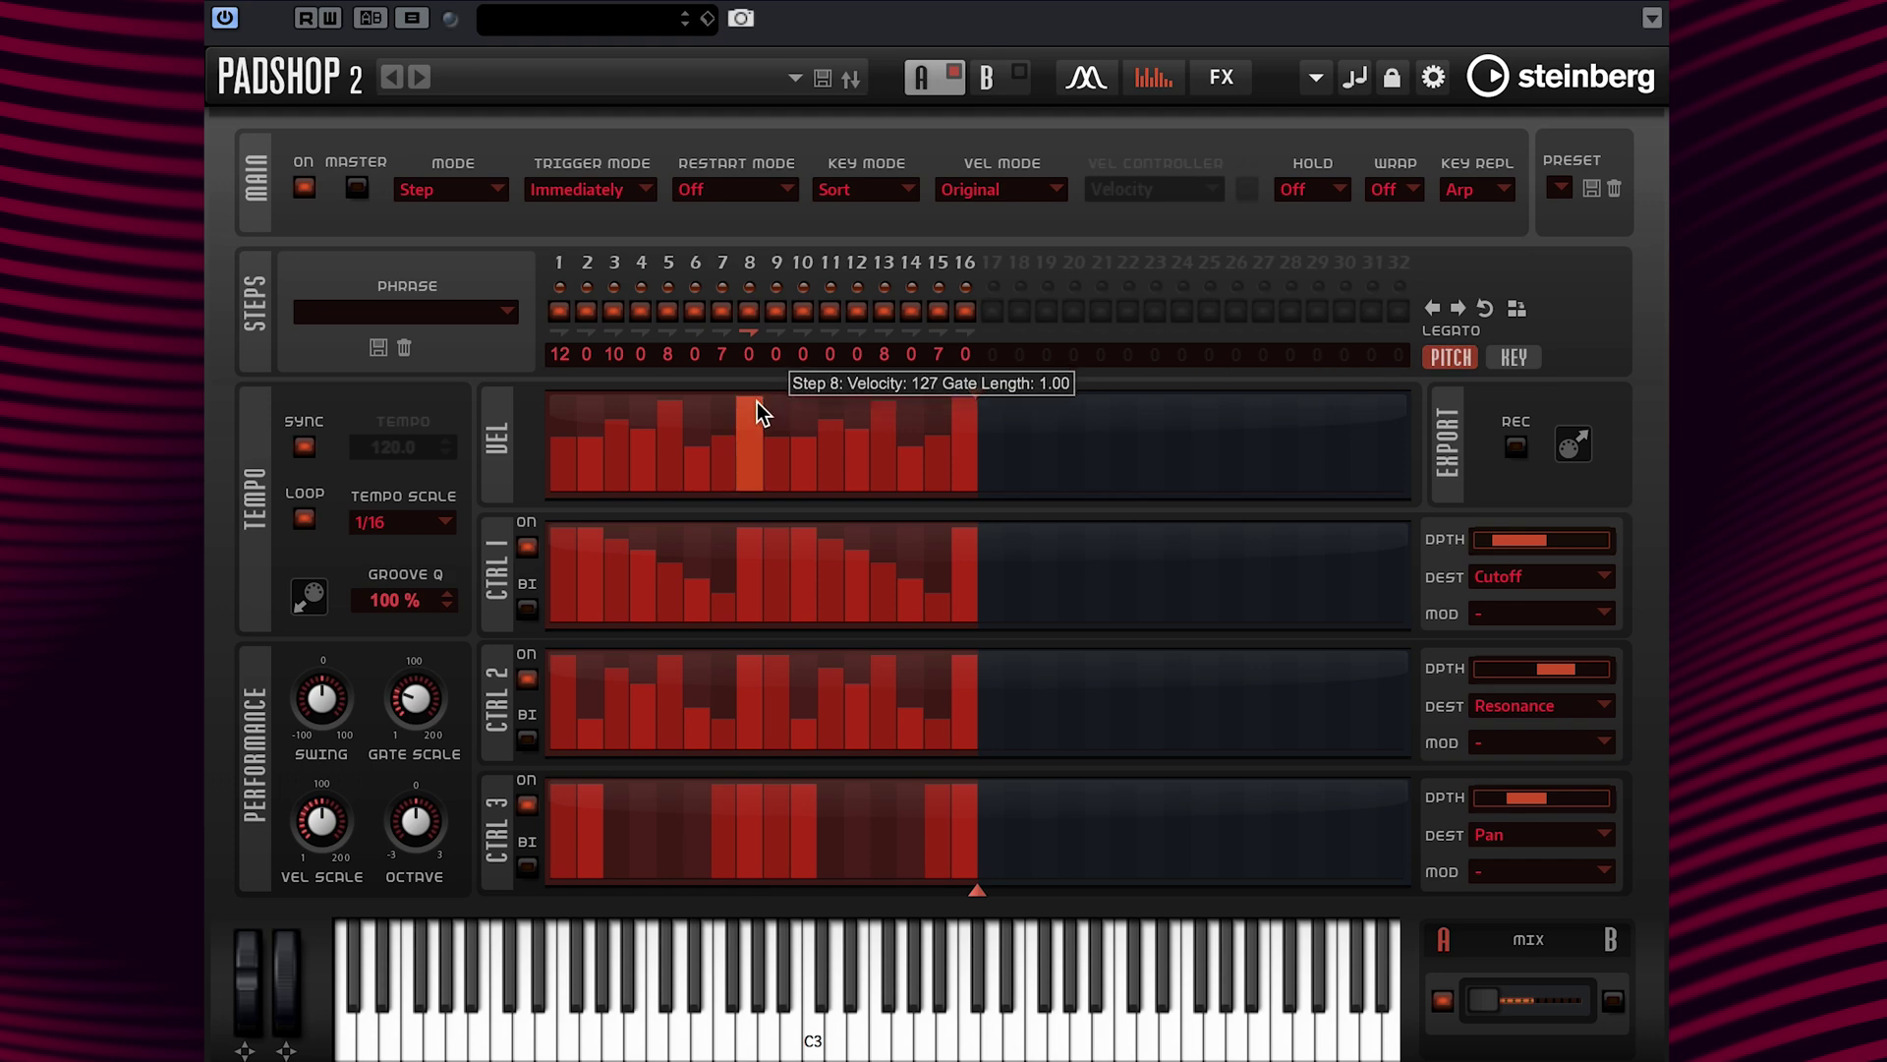
drag(757, 403, 865, 401)
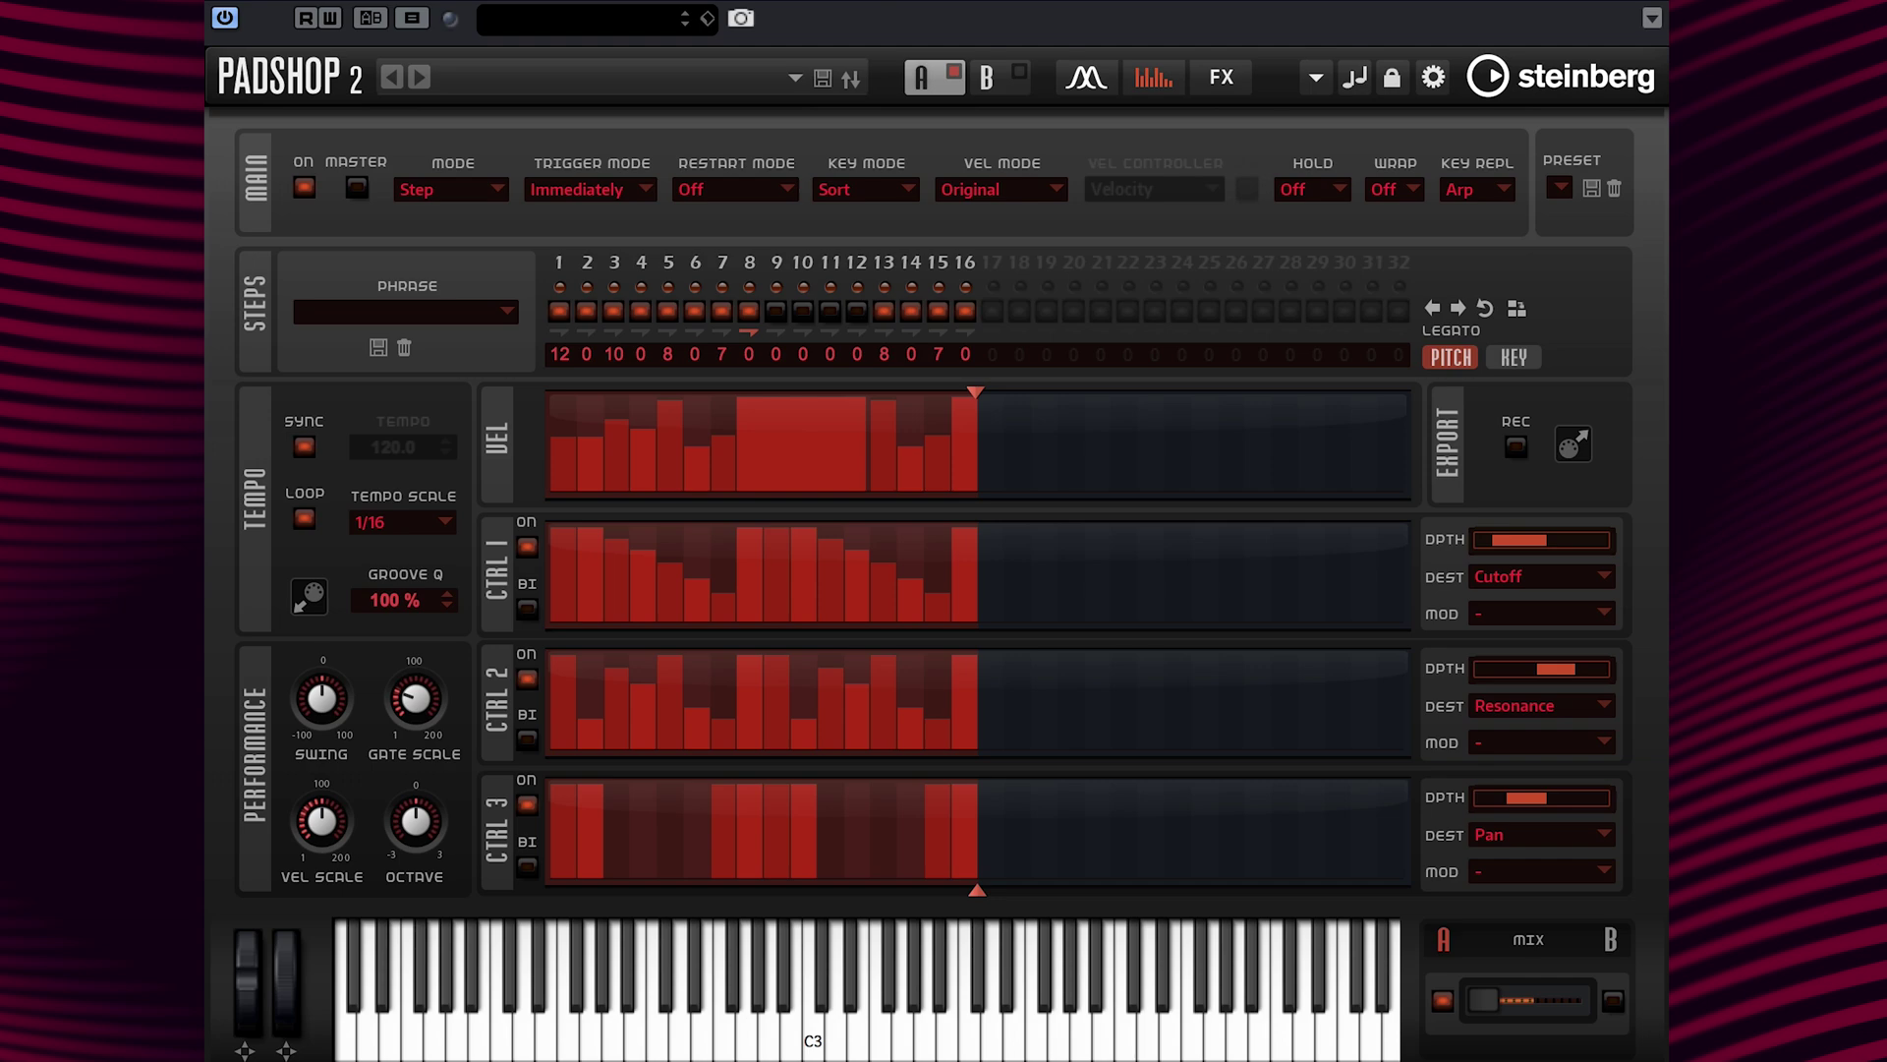
Step: Record the arpeggiator's MIDI output and drag the recorded phrase into the Cubase project
click(1515, 448)
click(1515, 451)
drag(1570, 448, 1776, 405)
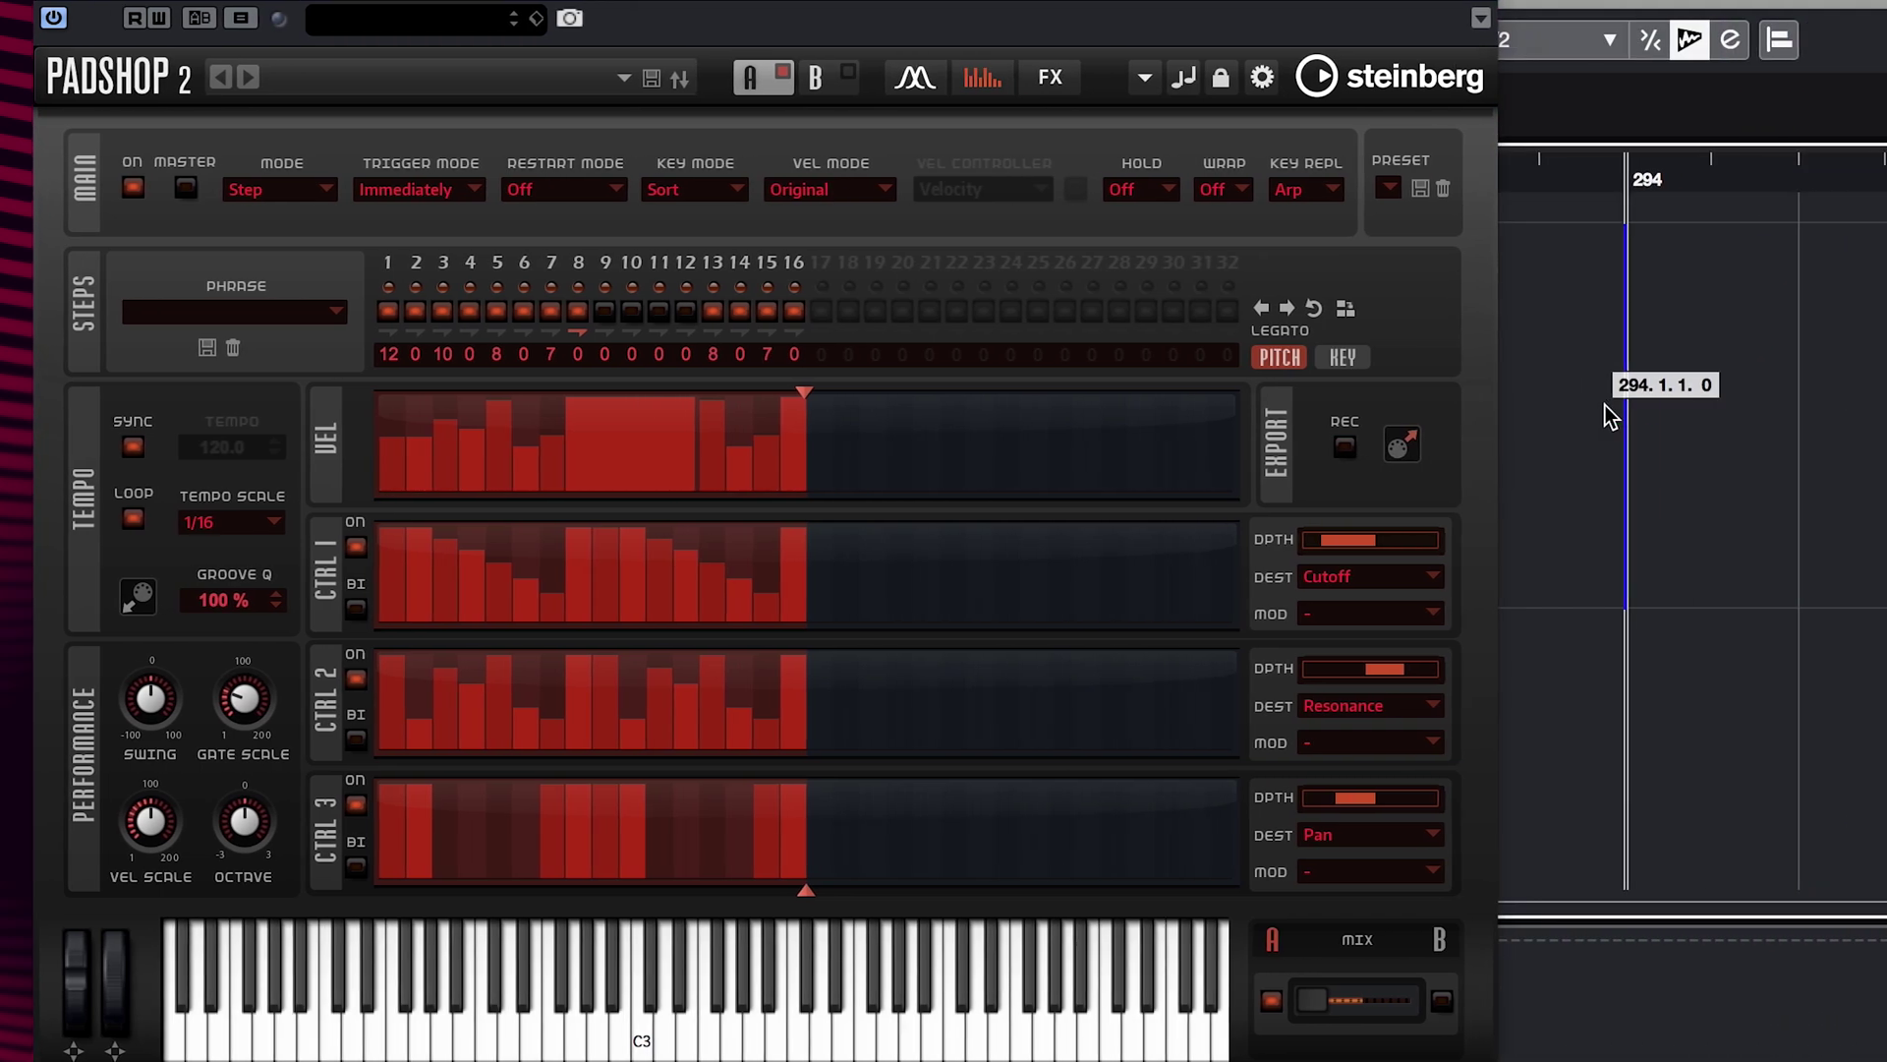
Step: Drop the arpeggio phrase at bar 294, shorten its long C3 and G2 notes, and play it back
drag(1610, 405, 1584, 409)
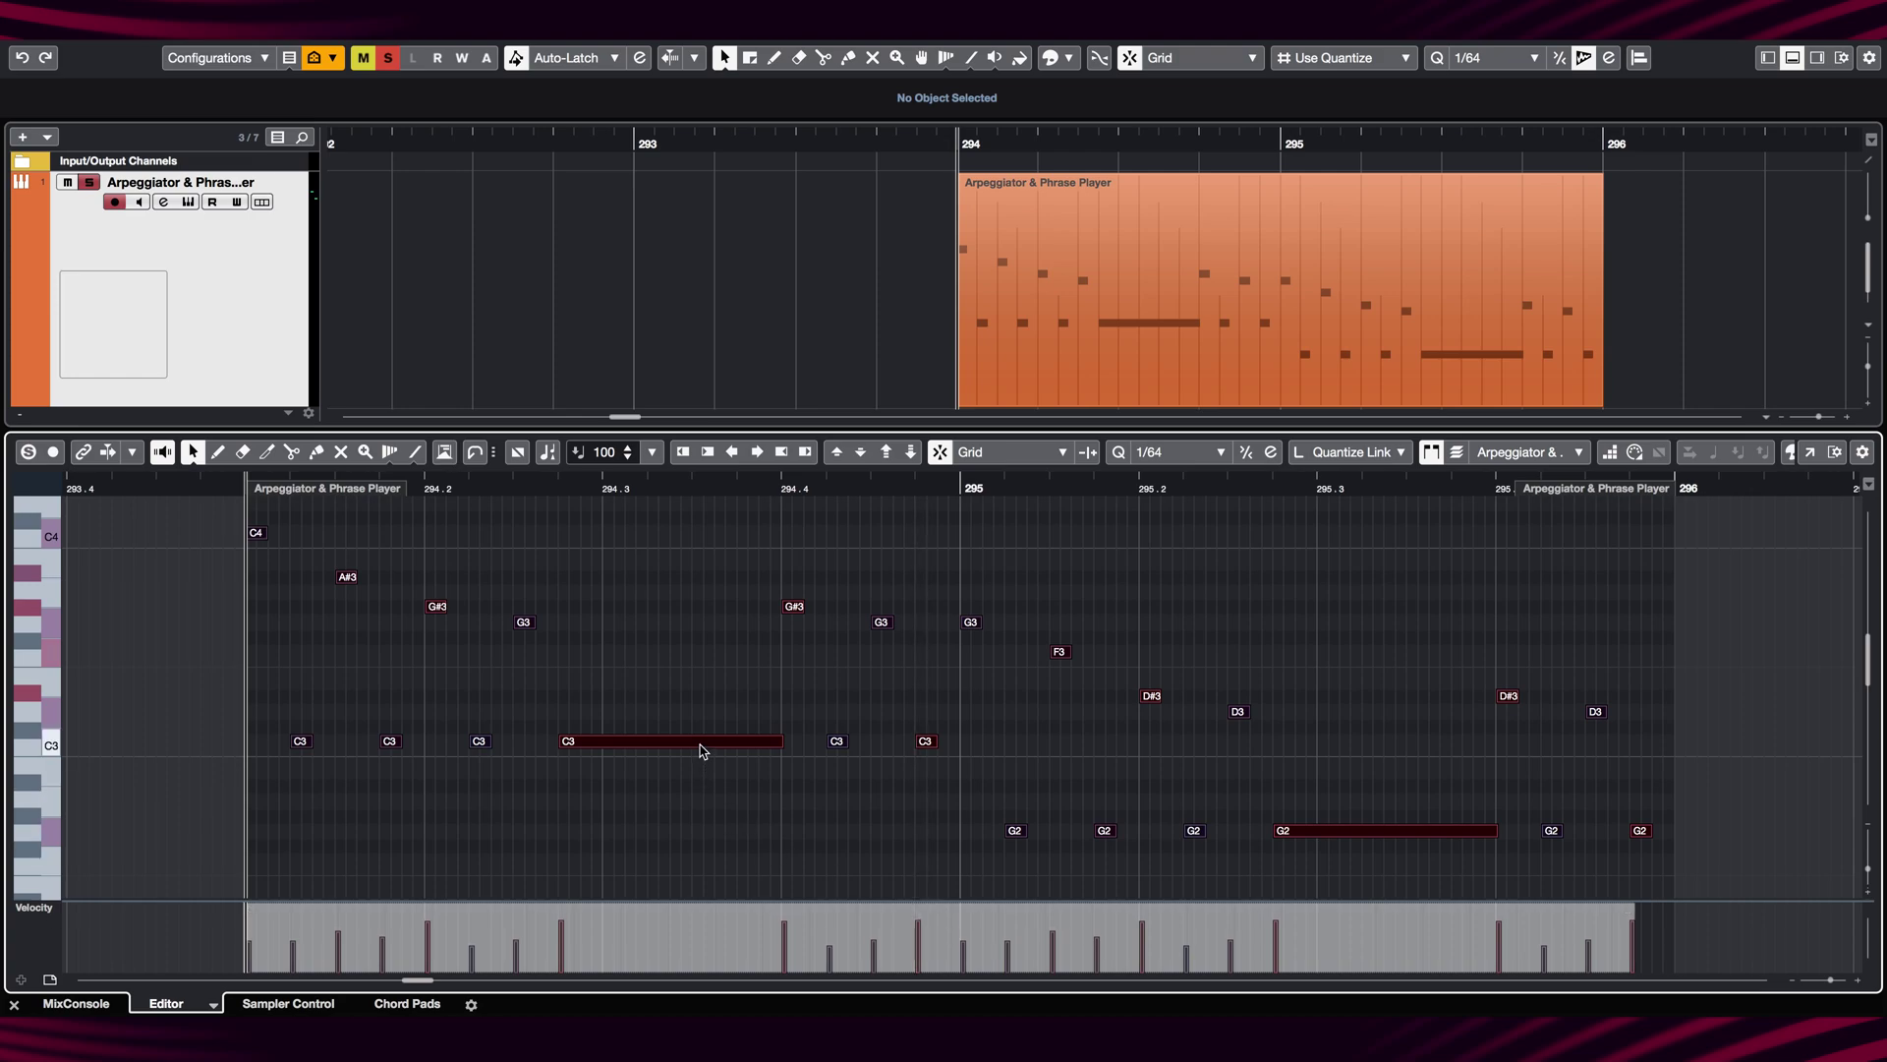
click(700, 744)
shift+click(1377, 834)
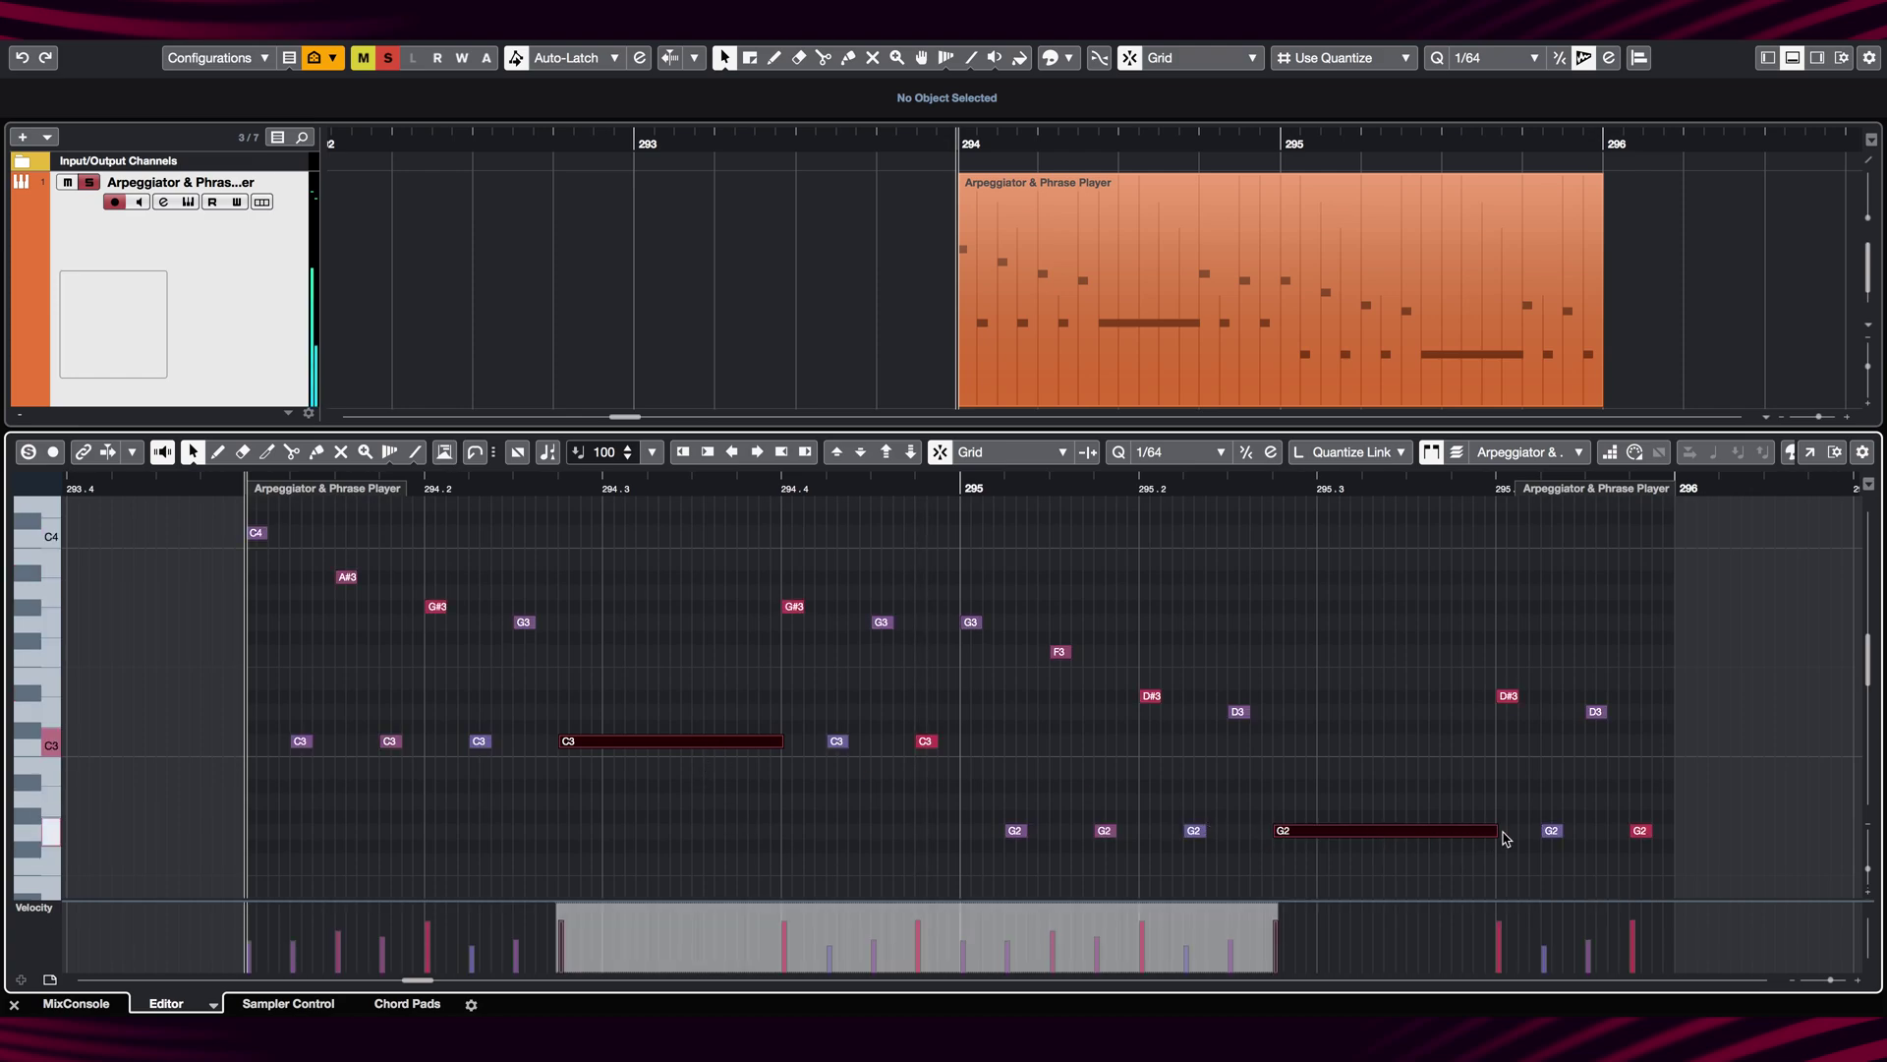
drag(1503, 834, 1368, 834)
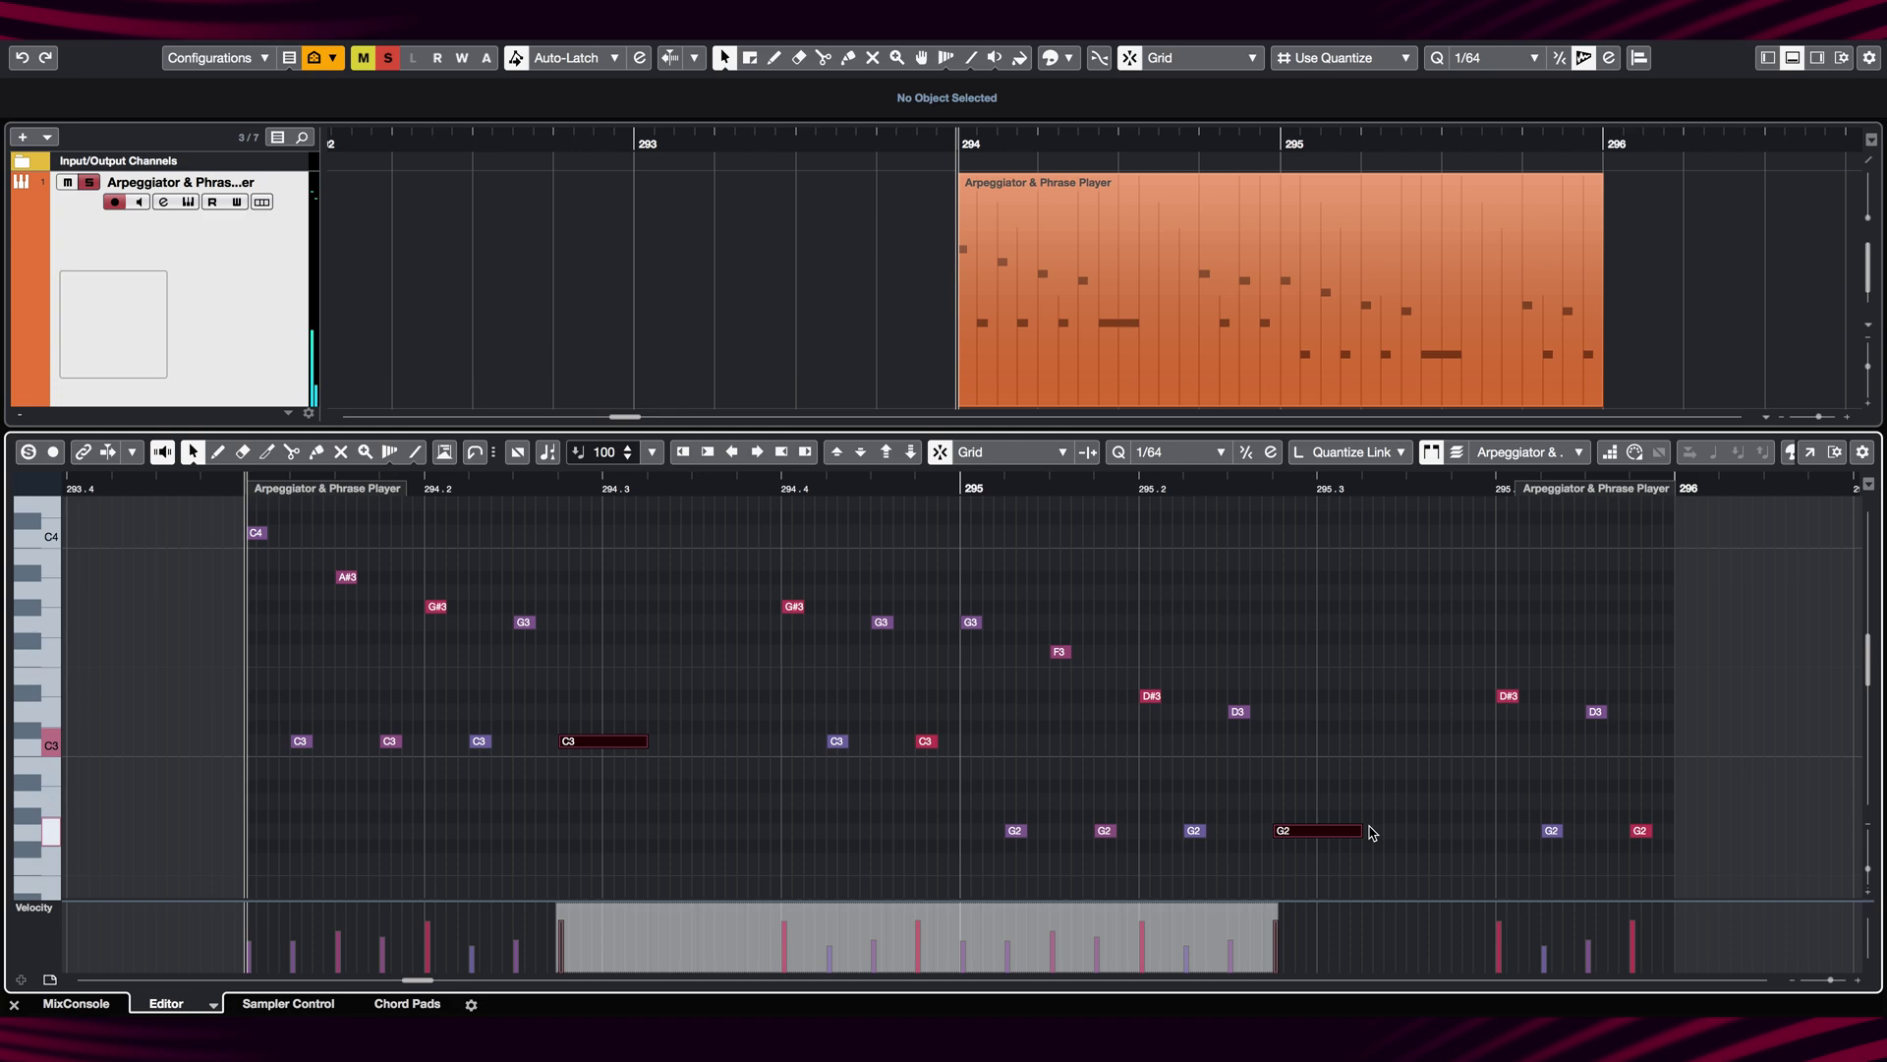
key(space)
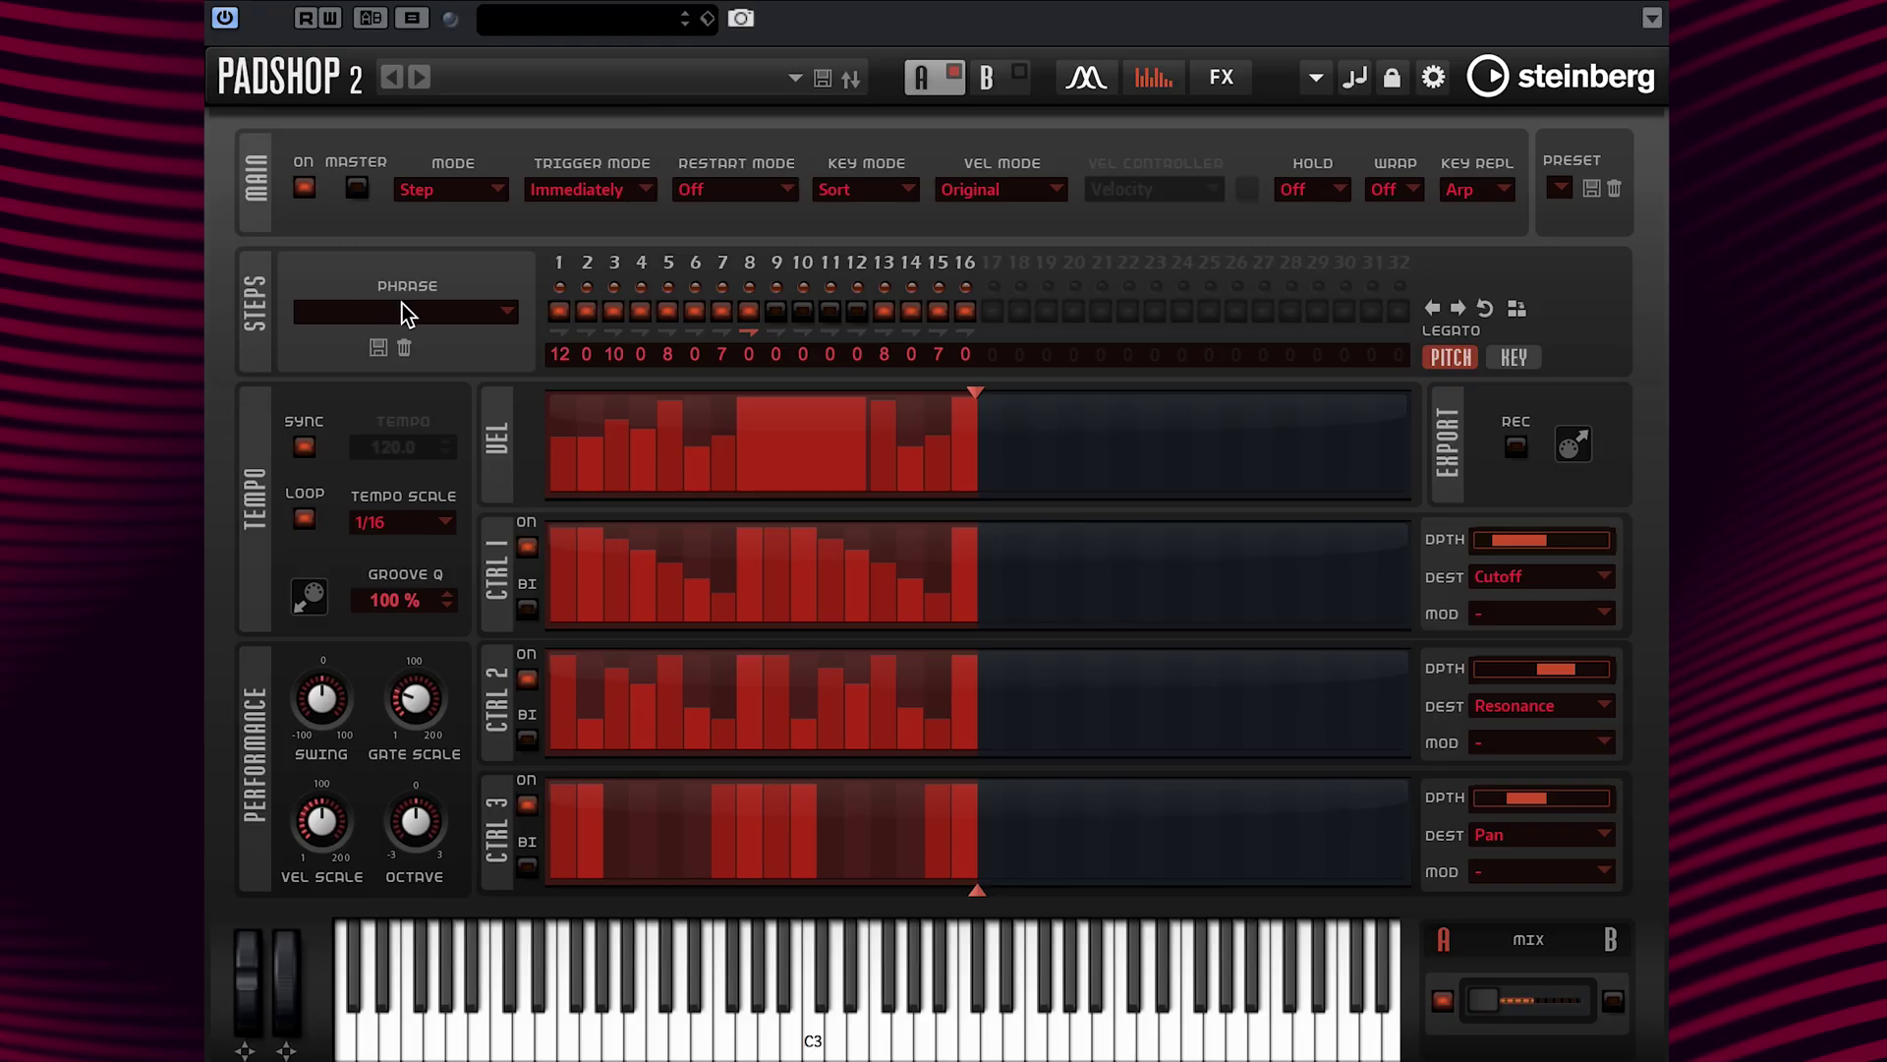
Step: Load the Bass&Chord Arp 01 factory phrase from the Bass & Chord folder
click(510, 311)
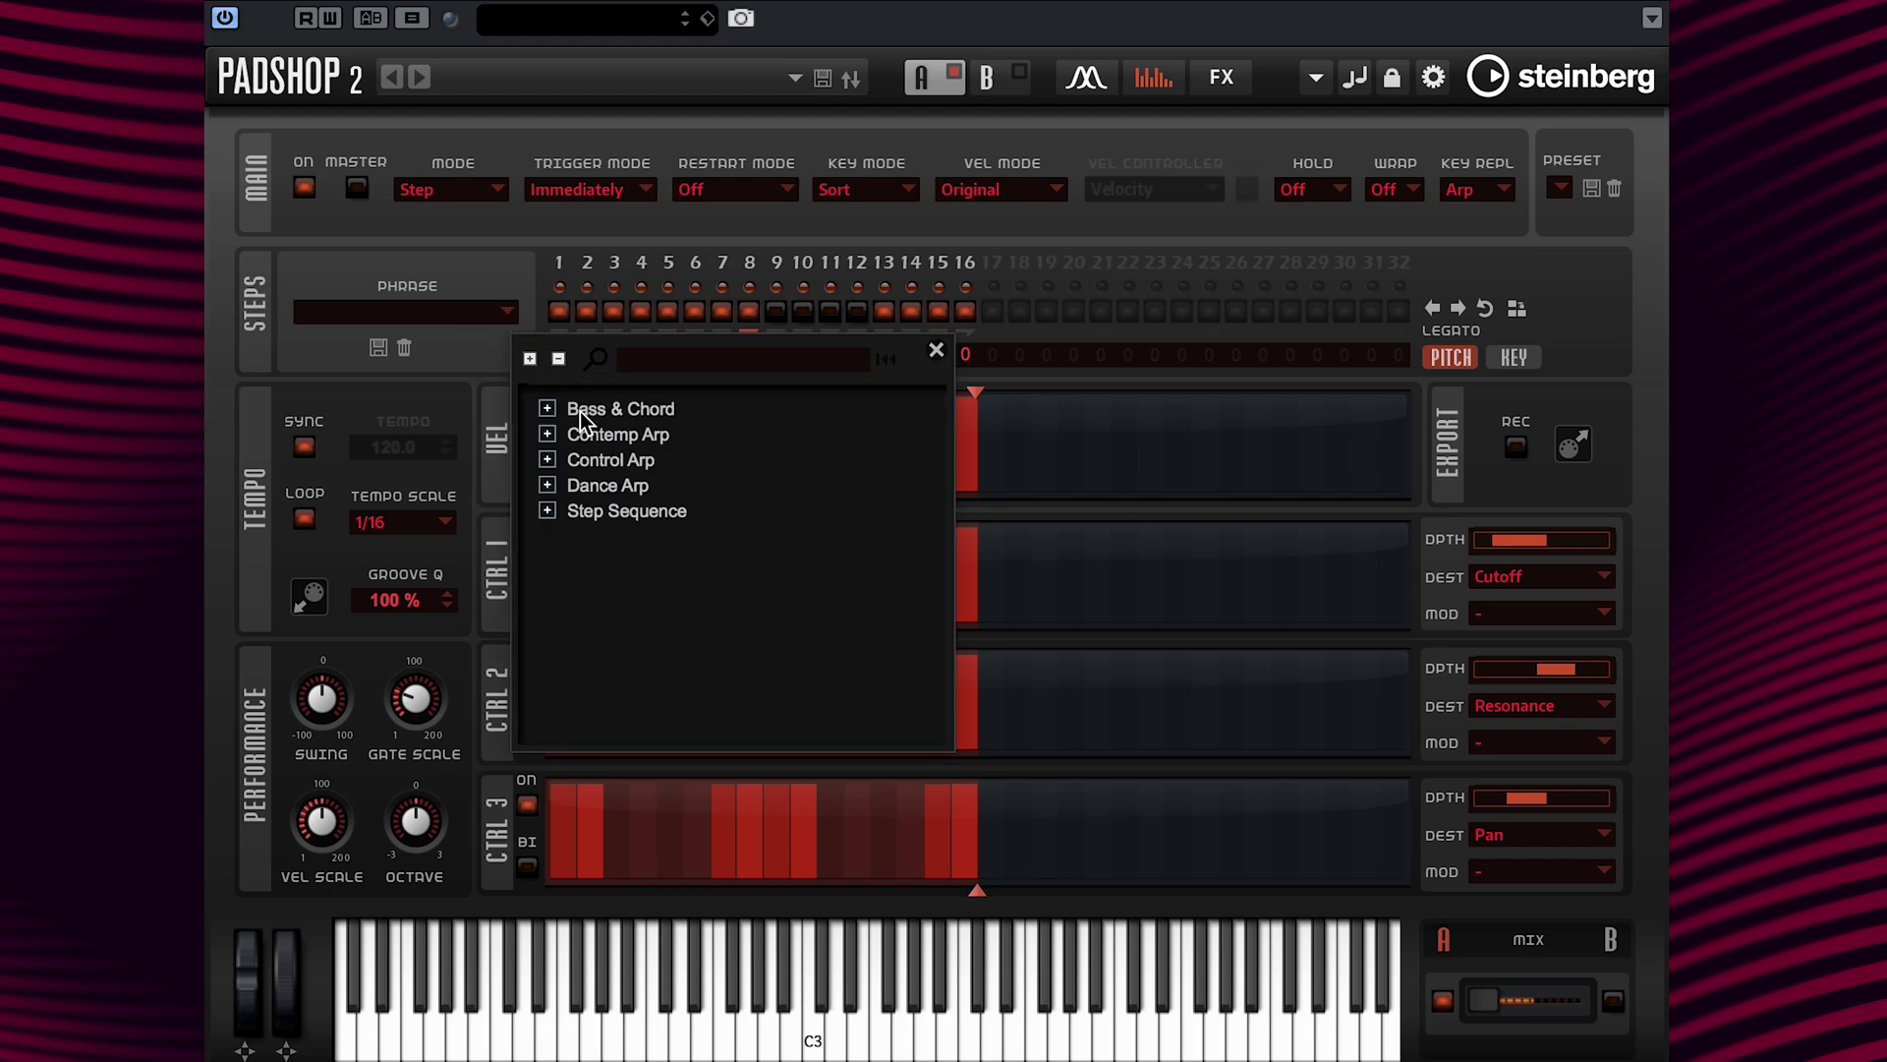
click(547, 409)
double_click(607, 433)
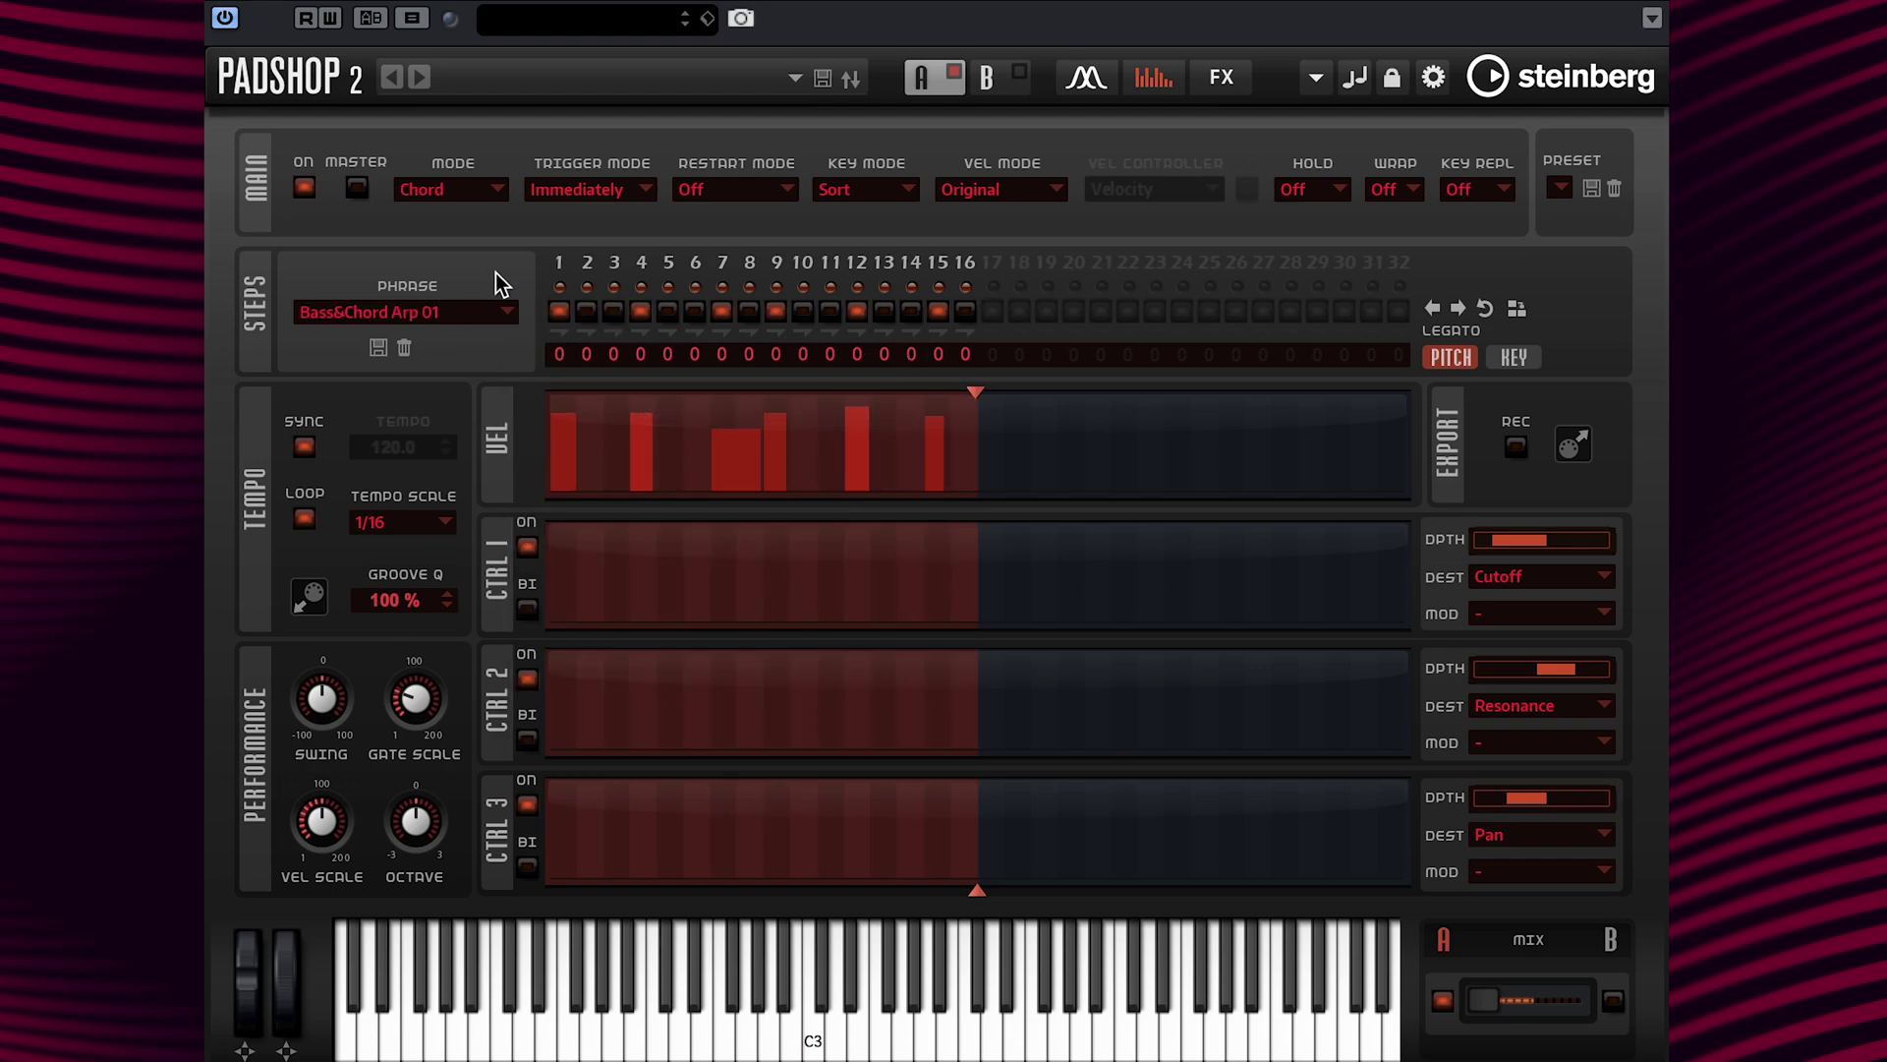